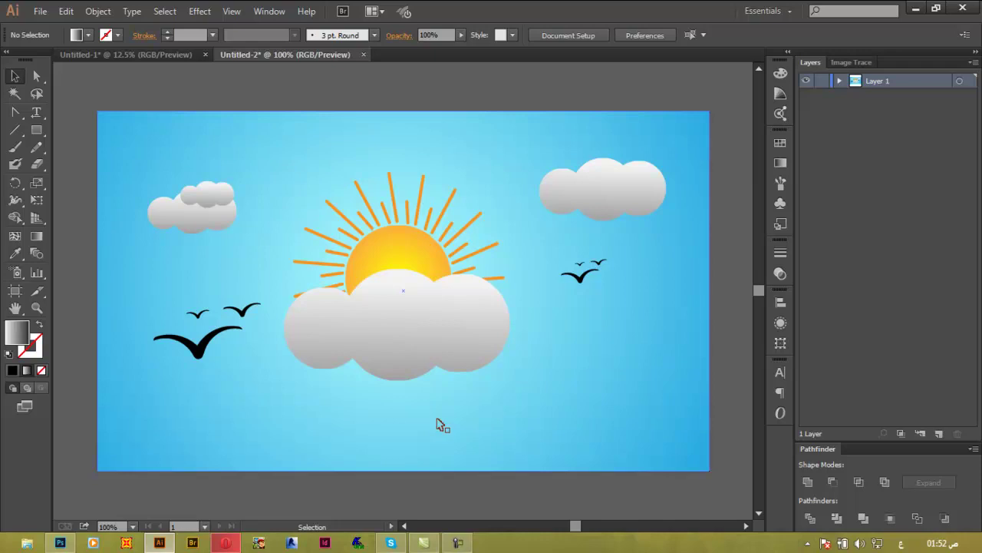
- Create a new RGB document 851 px wide and 500 px high with one artboard
key("ctrl+n")
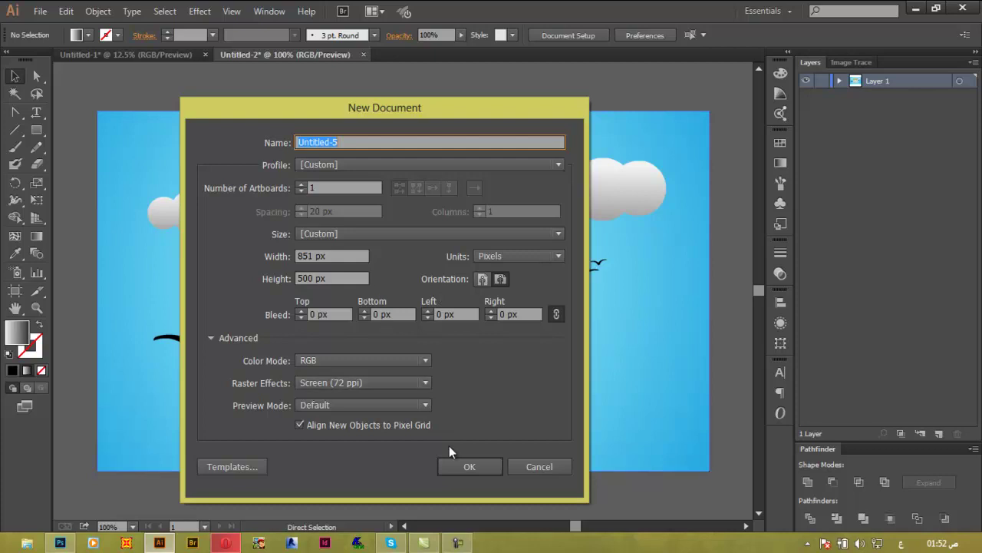
left_click(474, 466)
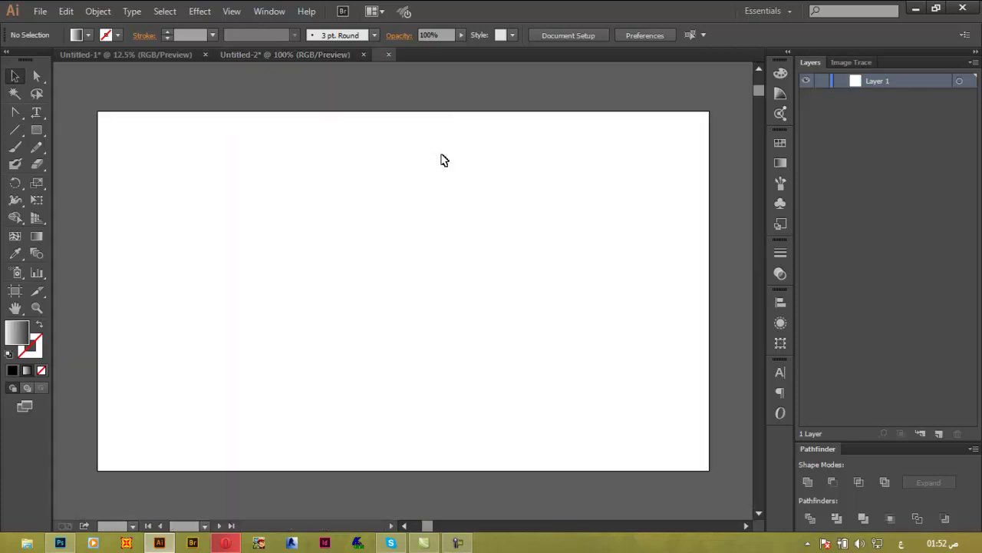
double_click(16, 165)
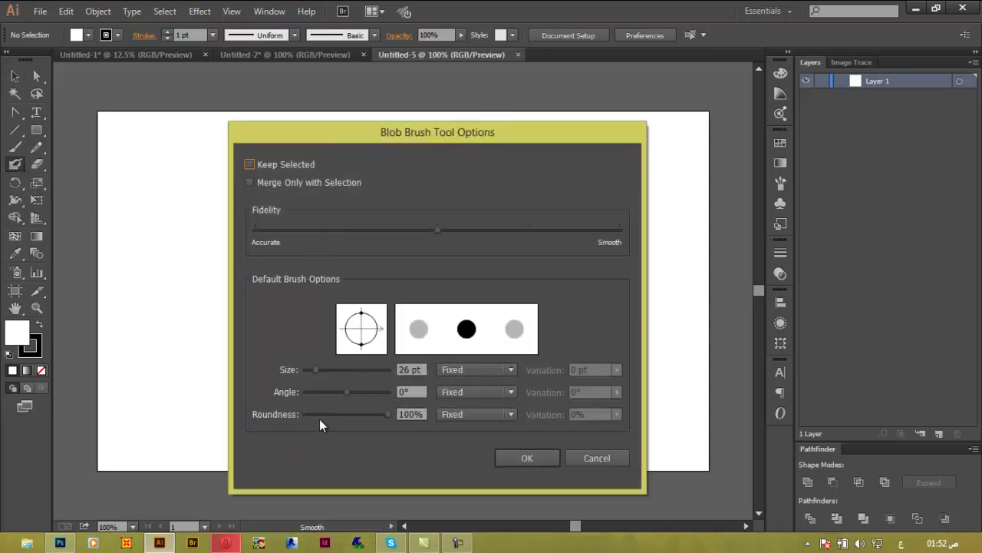
left_click_drag(355, 132, 437, 102)
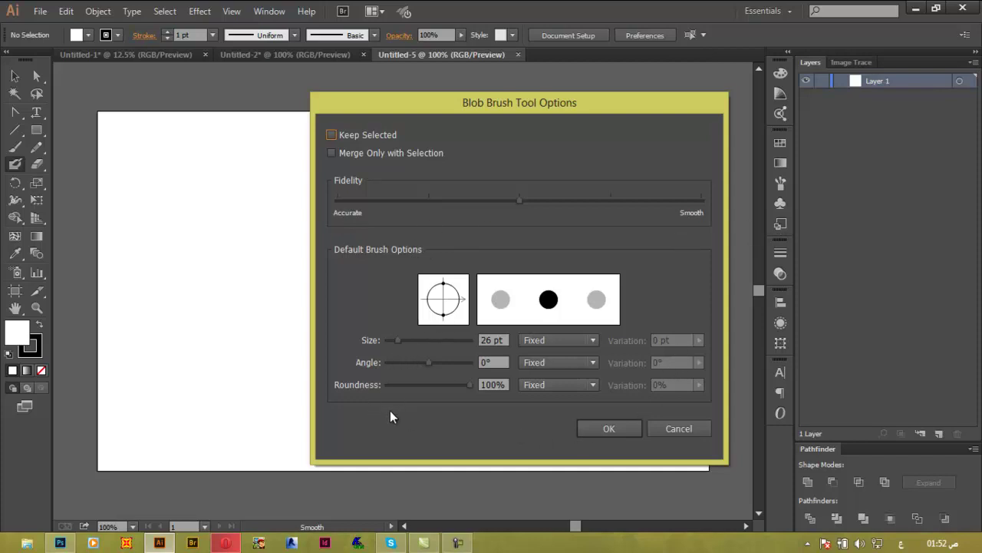
left_click(684, 431)
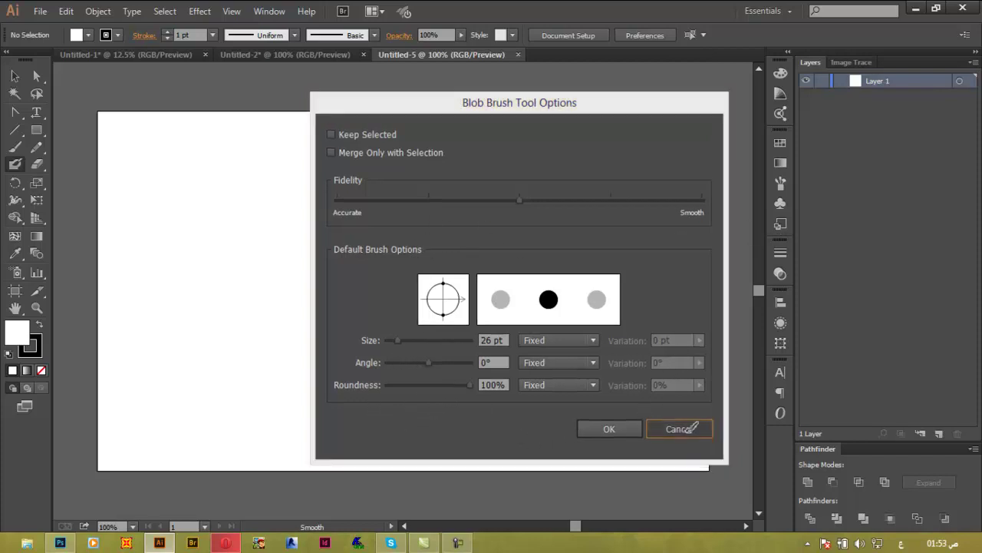
- Paint a long wavy black stroke across the upper part of the artboard with the Blob Brush
left_click(15, 164)
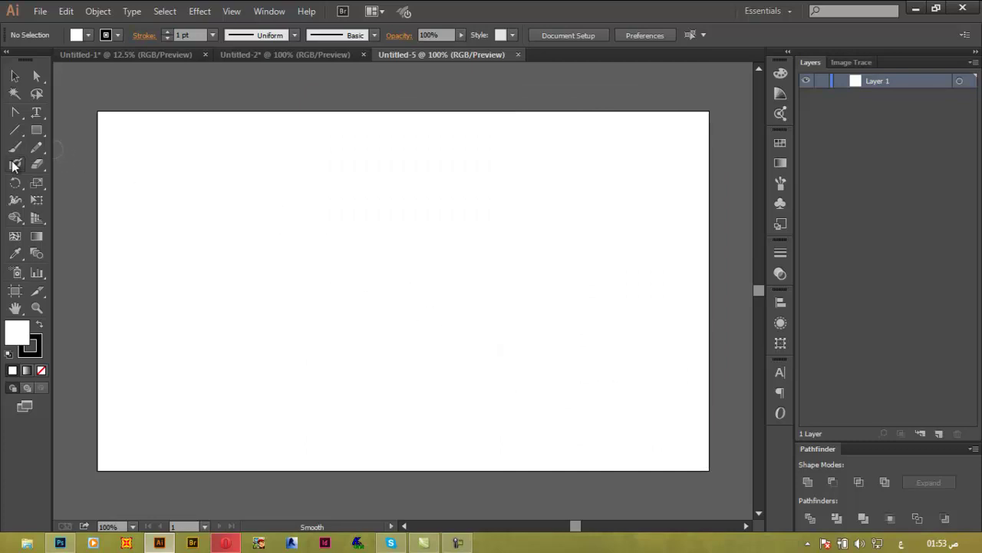
mouse_move(241, 259)
left_mouse_down()
mouse_move(423, 174)
mouse_move(571, 165)
left_mouse_up()
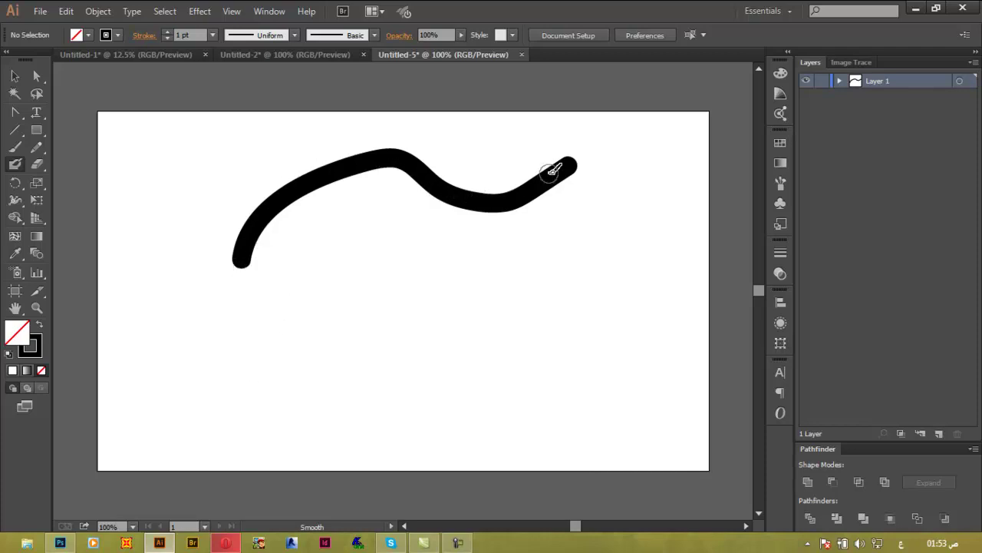
- Turn on Keep Selected for the Blob Brush and paint two more wavy strokes below the first one
double_click(16, 164)
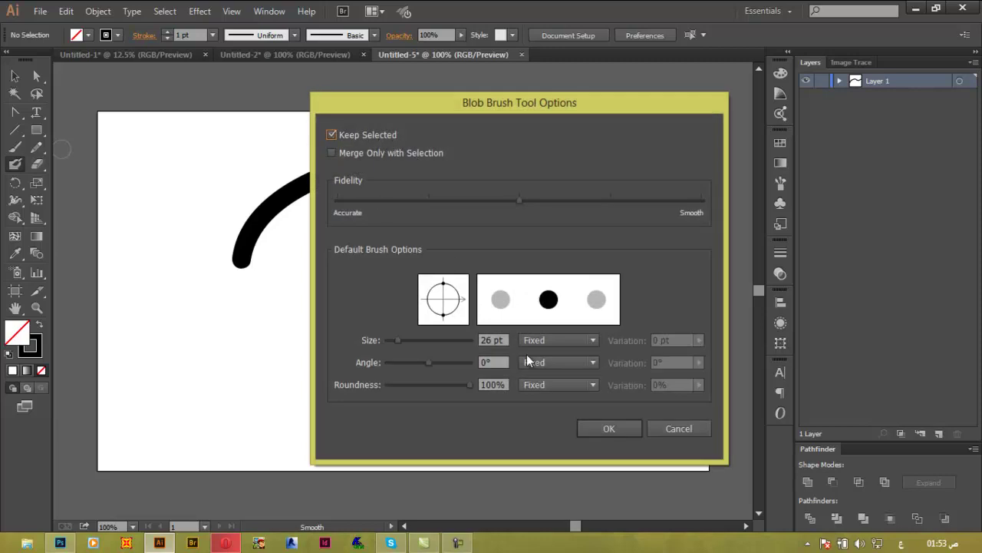
left_click(614, 428)
left_click_drag(267, 340, 369, 251)
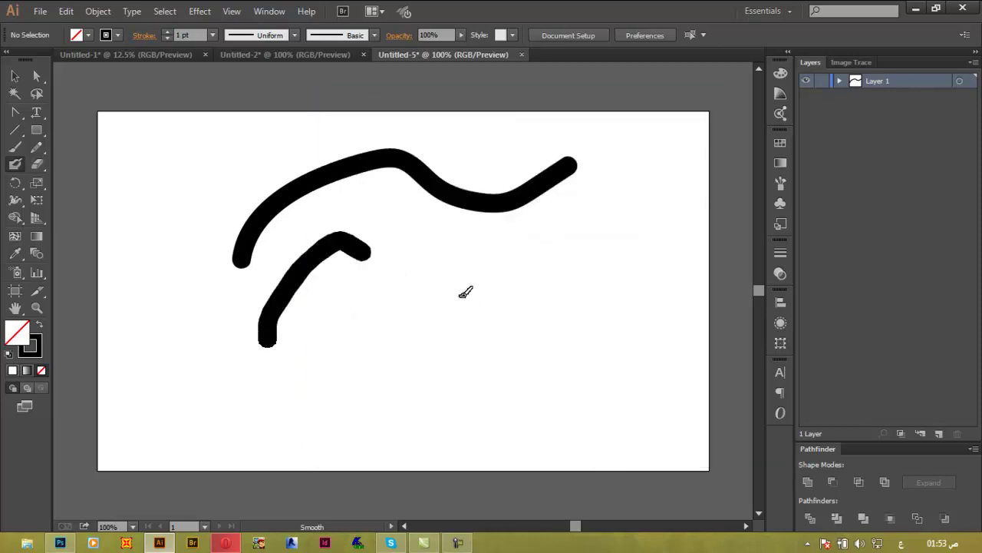
left_click_drag(432, 277, 546, 294)
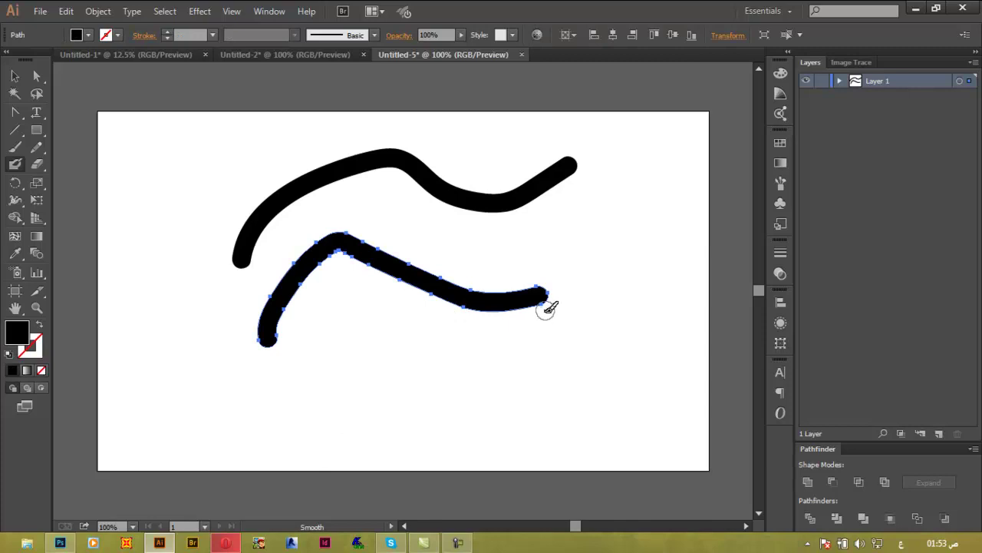
mouse_move(316, 420)
left_mouse_down()
mouse_move(346, 361)
mouse_move(548, 382)
mouse_move(568, 359)
left_mouse_up()
mouse_move(277, 436)
left_mouse_down()
mouse_move(368, 377)
mouse_move(399, 373)
mouse_move(461, 407)
mouse_move(597, 352)
left_mouse_up()
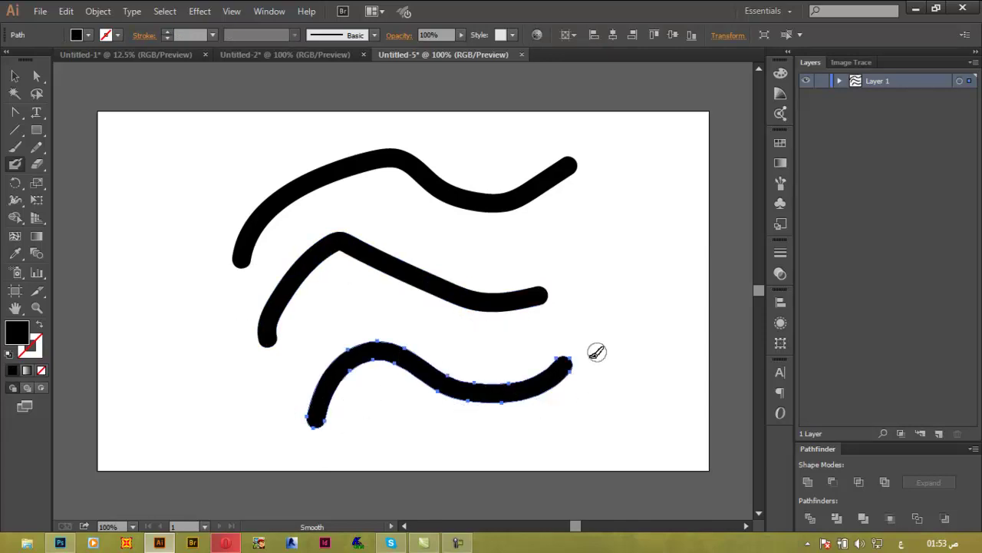
- Paint a short Blob Brush stroke crossing each of the three wavy strokes
double_click(14, 165)
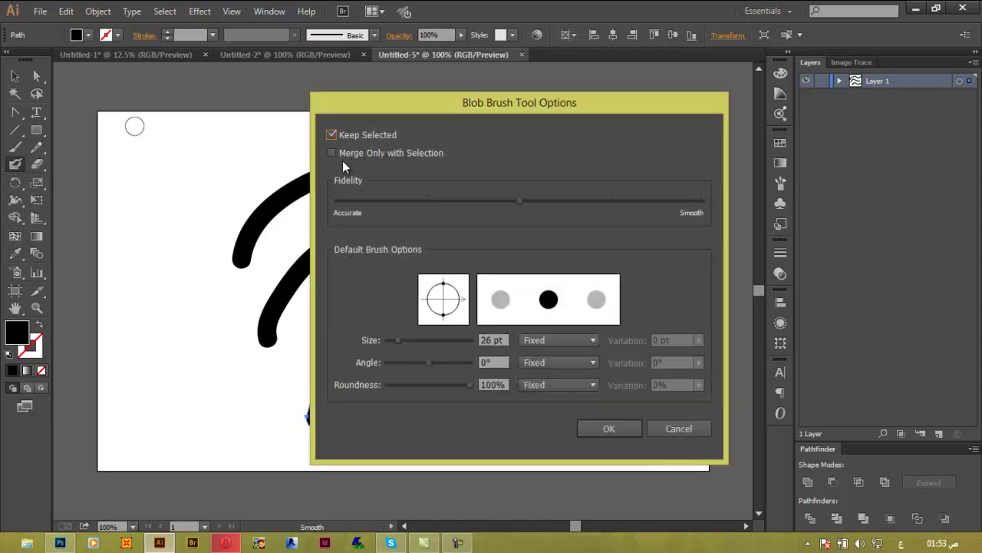
left_click(687, 431)
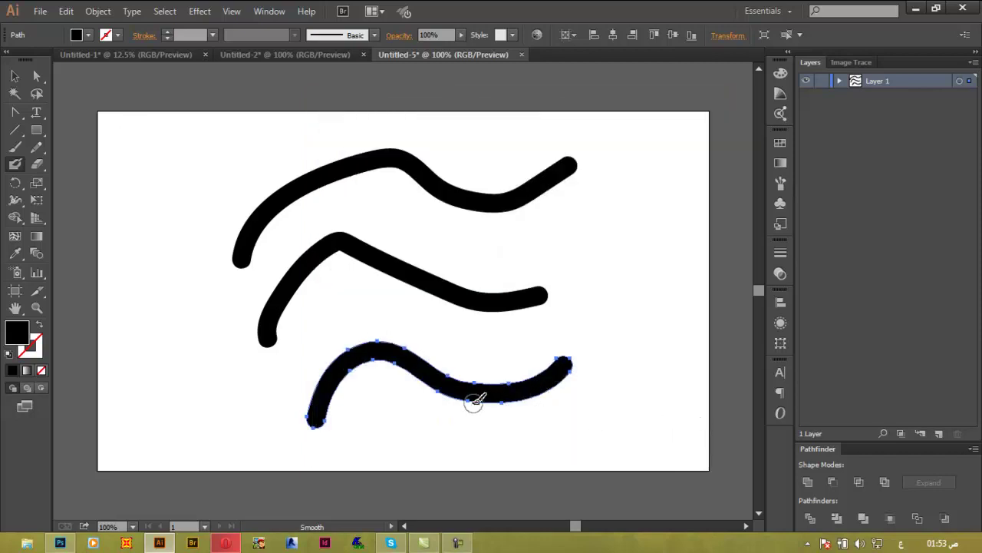
left_click_drag(508, 135, 568, 232)
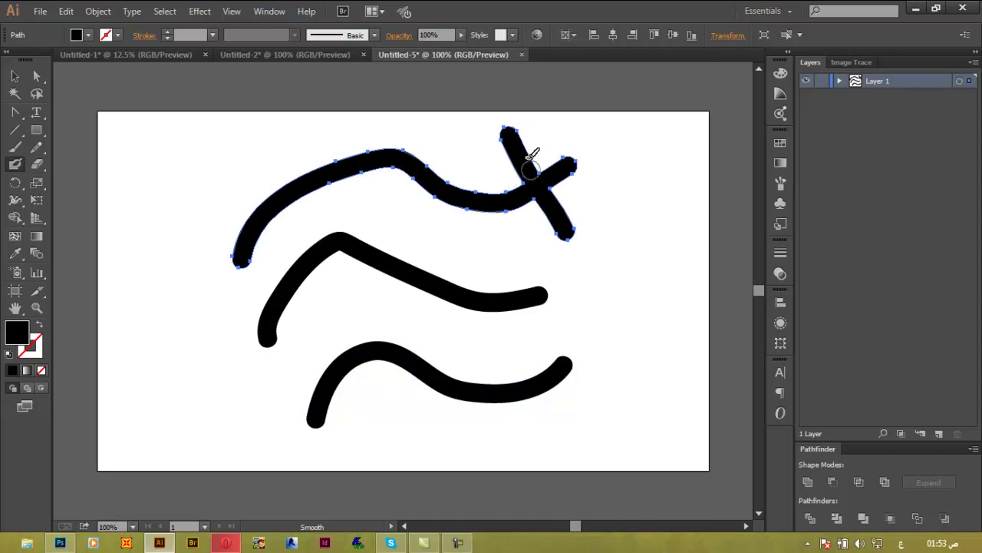
left_click_drag(485, 264, 472, 361)
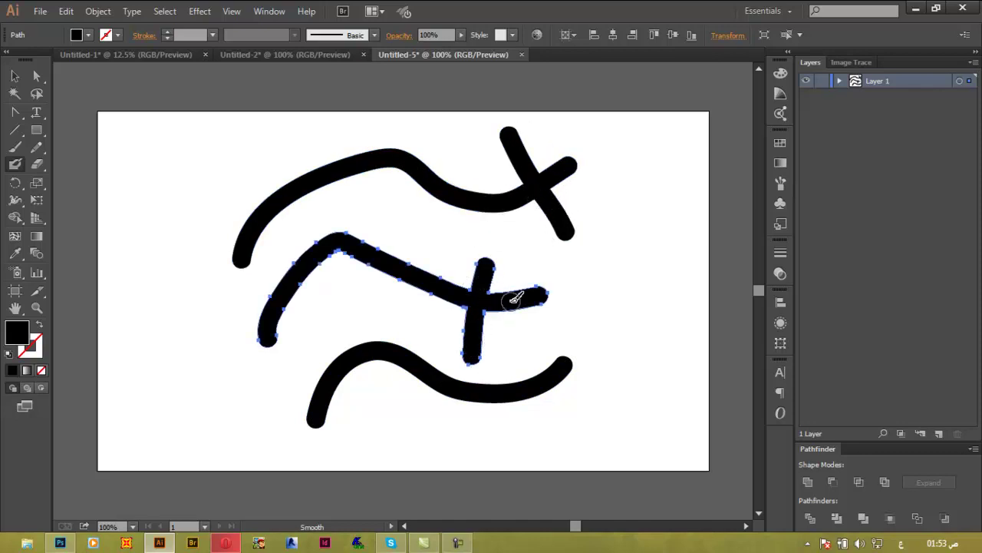
left_click_drag(376, 313, 374, 396)
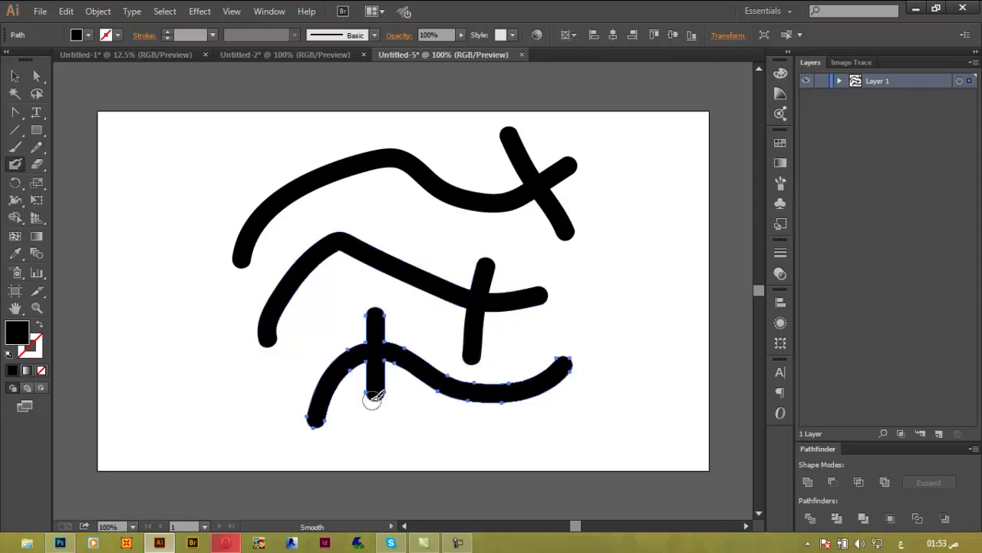
- Turn on Merge Only with Selection for the Blob Brush and paint a diagonal stroke and a single dab over the upper wavy stroke
double_click(16, 163)
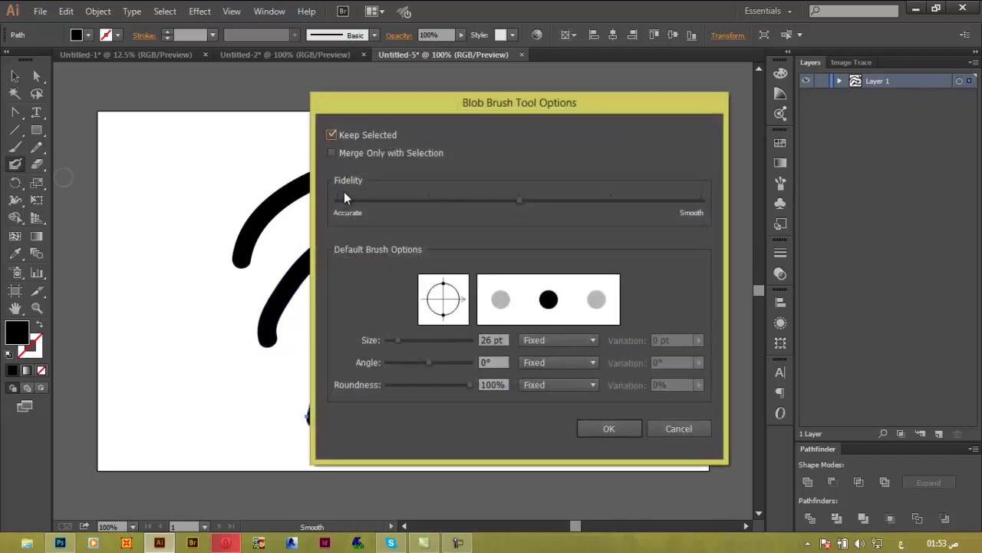
left_click(609, 428)
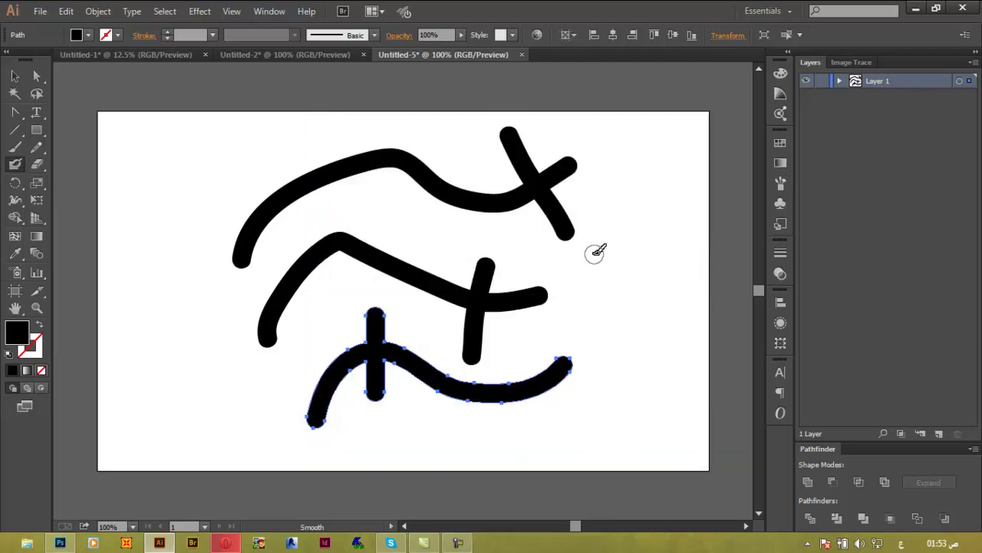
mouse_move(230, 140)
left_mouse_down()
mouse_move(327, 185)
mouse_move(360, 221)
left_mouse_up()
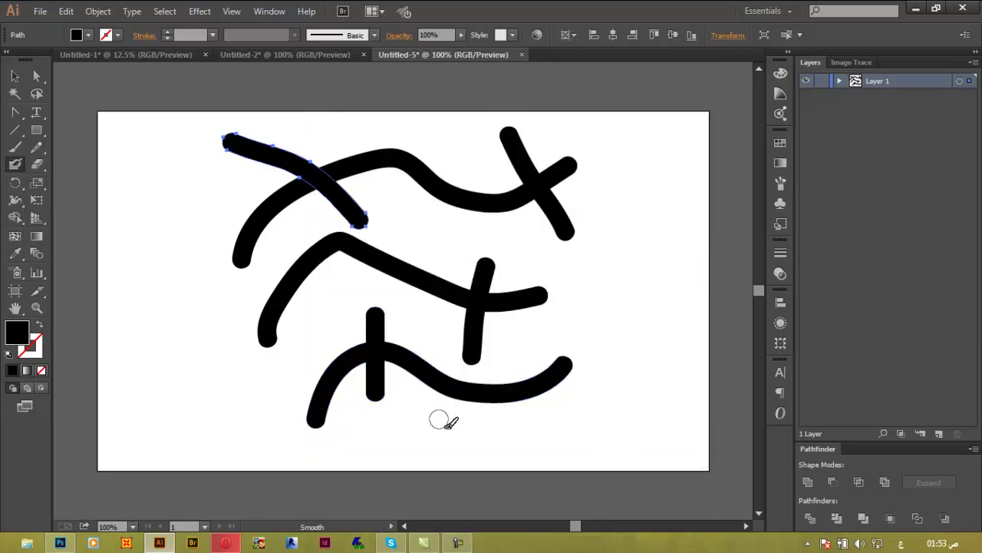
left_click(463, 194)
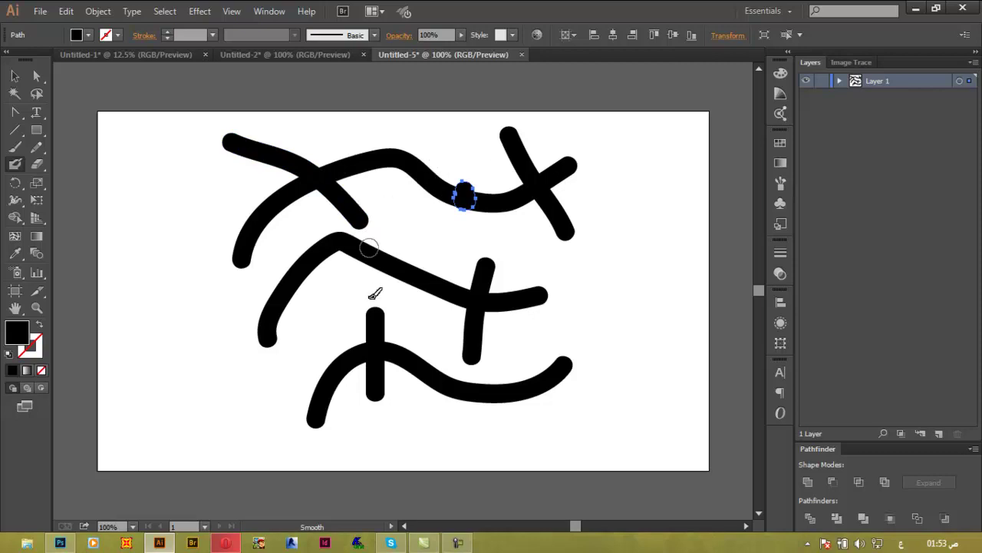
- Paint a cluster of overlapping strokes in the empty area near the artboard's right edge
left_click_drag(643, 184, 685, 370)
mouse_move(678, 207)
left_mouse_down()
mouse_move(631, 289)
mouse_move(573, 296)
left_mouse_up()
mouse_move(620, 325)
left_mouse_down()
mouse_move(683, 267)
mouse_move(624, 379)
left_mouse_up()
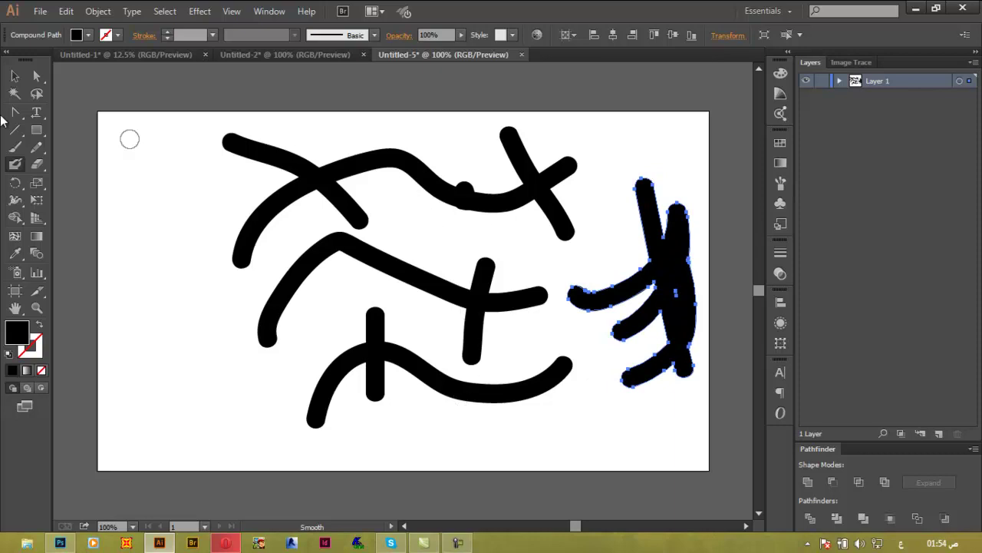
- Set the Blob Brush fidelity to fully Accurate and paint a long jagged stroke around the artboard's lower left and bottom
double_click(13, 165)
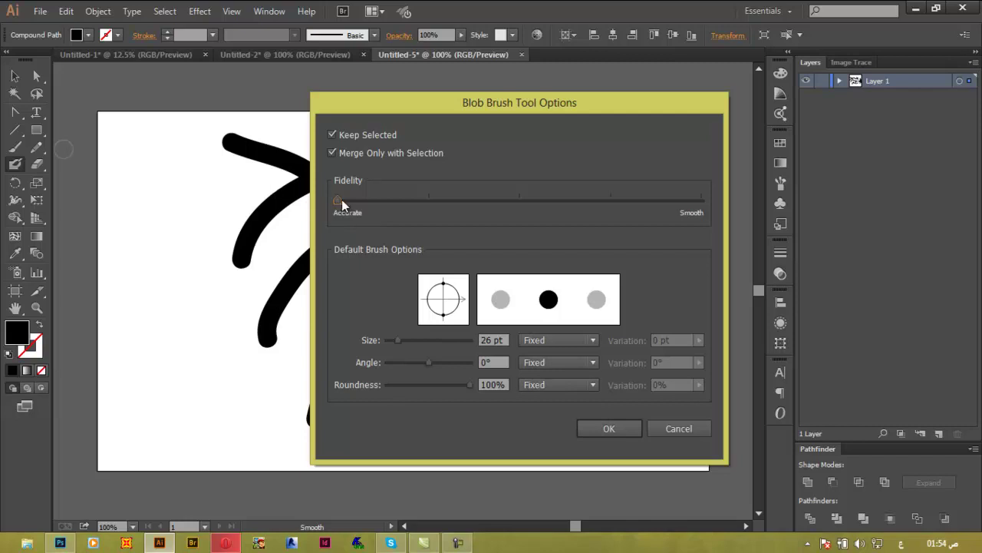
left_click(616, 432)
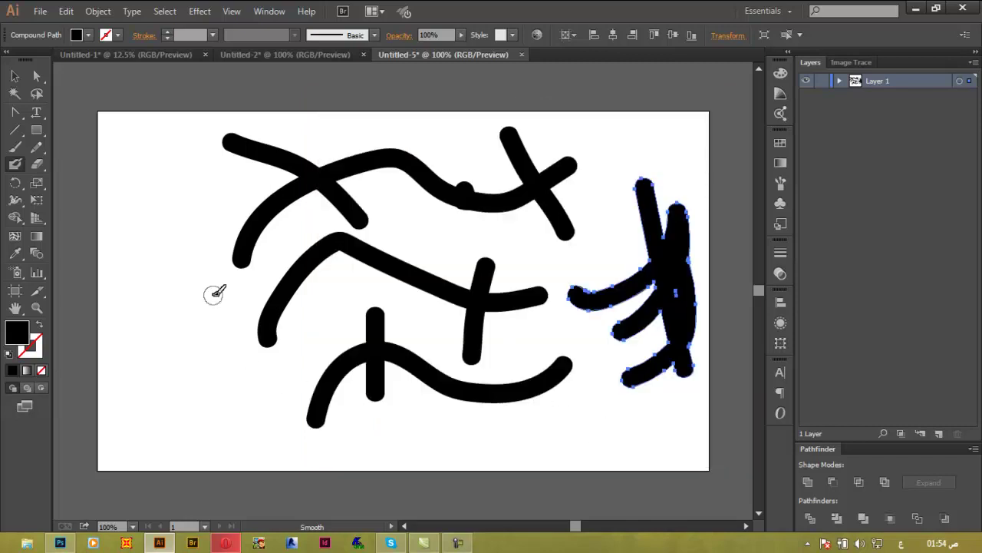
mouse_move(140, 406)
left_mouse_down()
mouse_move(132, 350)
mouse_move(167, 341)
mouse_move(179, 287)
mouse_move(200, 268)
mouse_move(220, 284)
mouse_move(246, 443)
mouse_move(331, 454)
mouse_move(390, 438)
mouse_move(581, 439)
left_mouse_up()
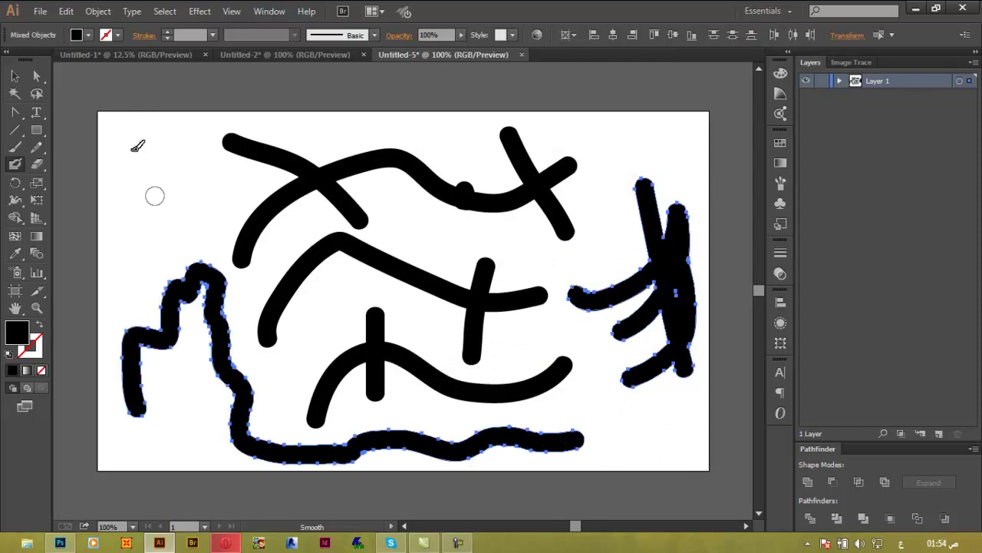
- Set the Blob Brush fidelity to fully Smooth and paint one wobbly stroke at the artboard's upper left and another across its middle
double_click(14, 166)
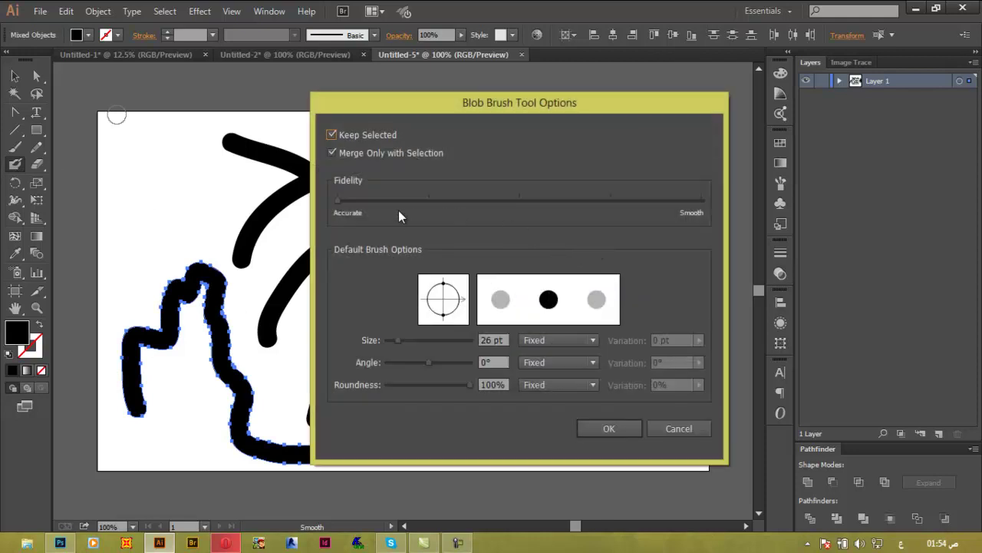
left_click(618, 433)
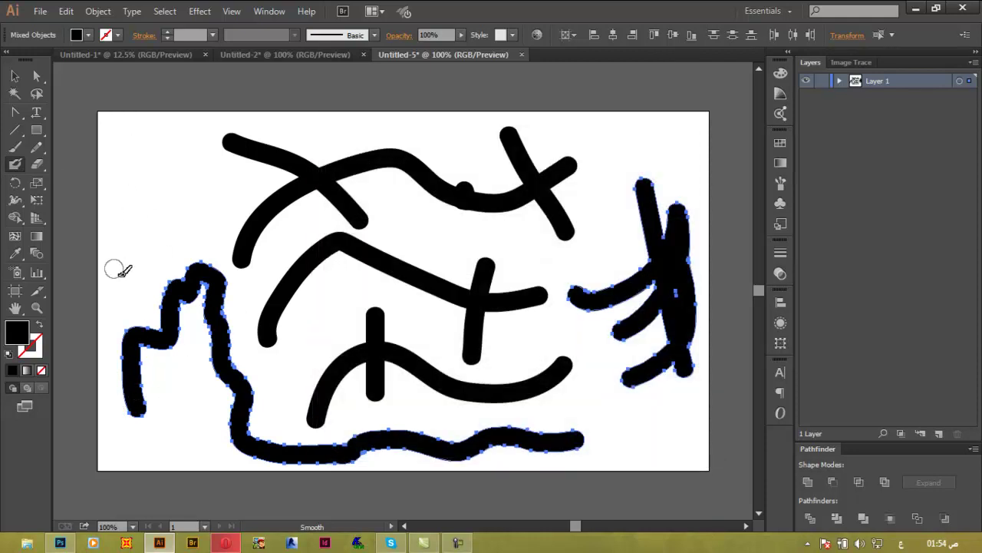
mouse_move(121, 309)
left_mouse_down()
mouse_move(177, 223)
mouse_move(178, 170)
mouse_move(202, 138)
mouse_move(299, 121)
left_mouse_up()
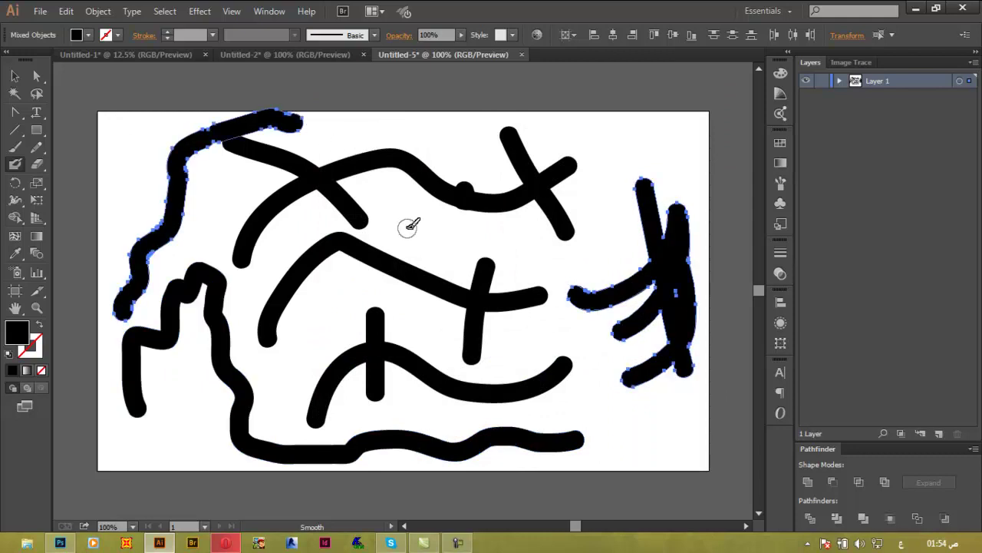
mouse_move(390, 208)
left_mouse_down()
mouse_move(537, 241)
mouse_move(636, 248)
left_mouse_up()
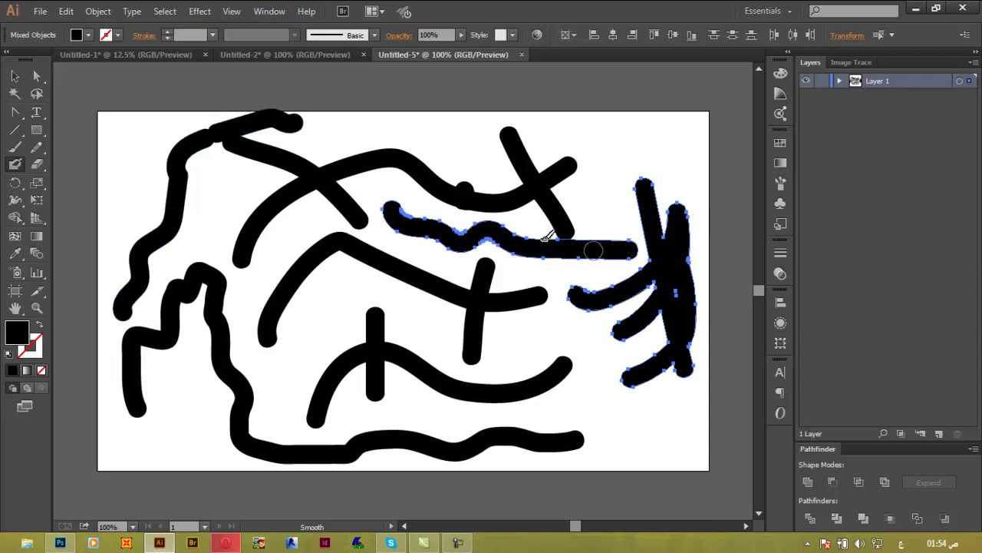
- Select all the painted strokes on the artboard and delete them
left_click(15, 76)
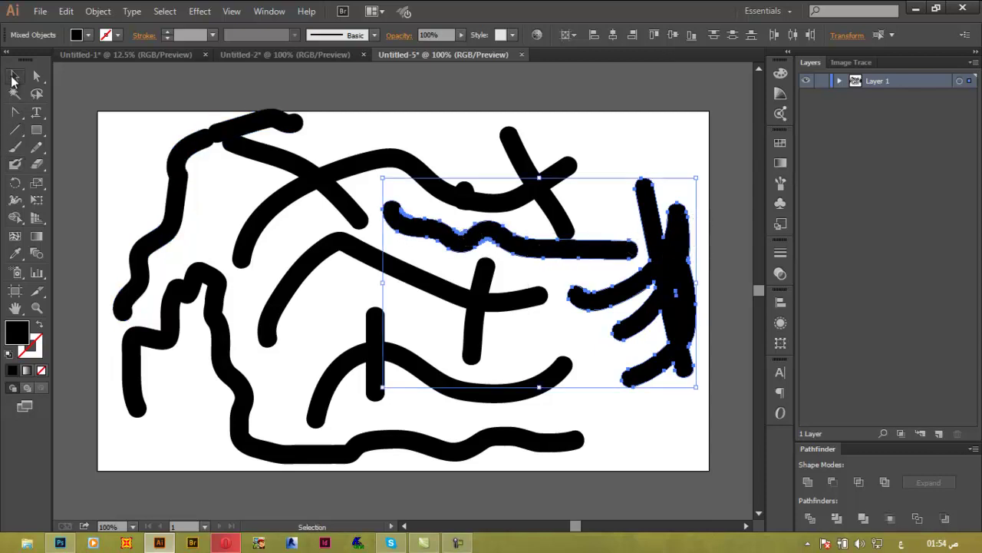
mouse_move(721, 95)
left_mouse_down()
mouse_move(164, 450)
mouse_move(110, 478)
mouse_move(109, 467)
left_mouse_up()
key("Delete")
- Set the Blob Brush size to 163 pt and stamp a single black circle in the middle of the artboard
left_click(14, 164)
double_click(10, 168)
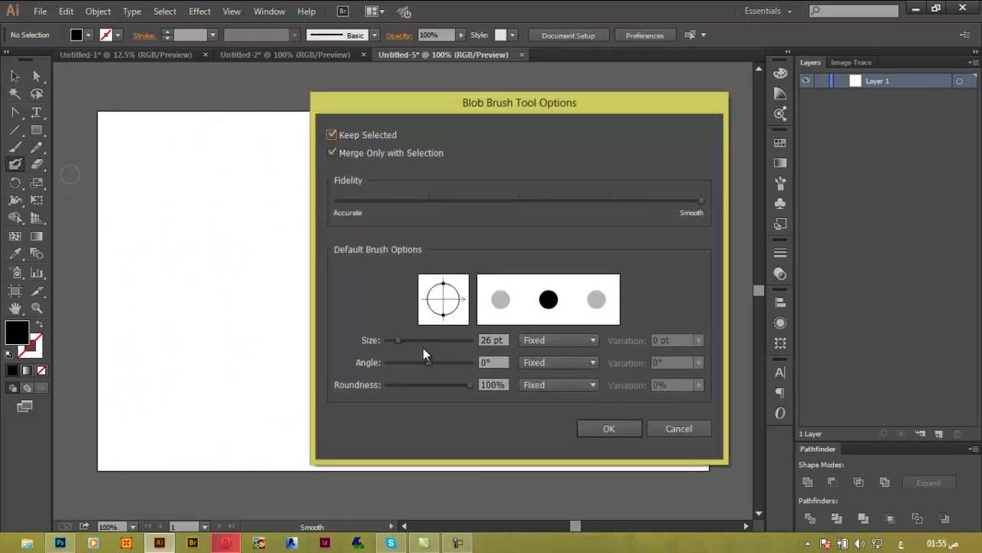
mouse_move(432, 338)
left_mouse_down()
mouse_move(448, 338)
mouse_move(439, 338)
left_mouse_up()
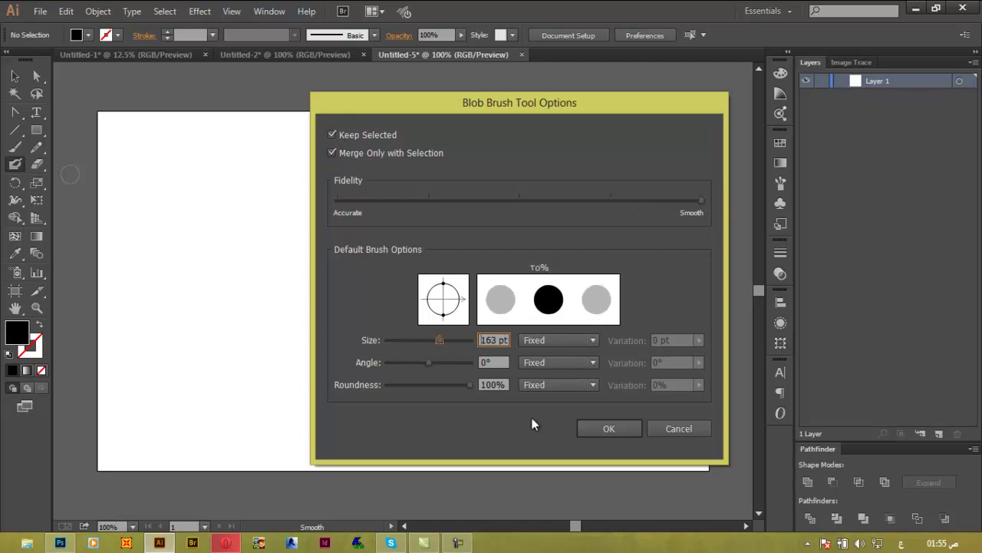
left_click(606, 428)
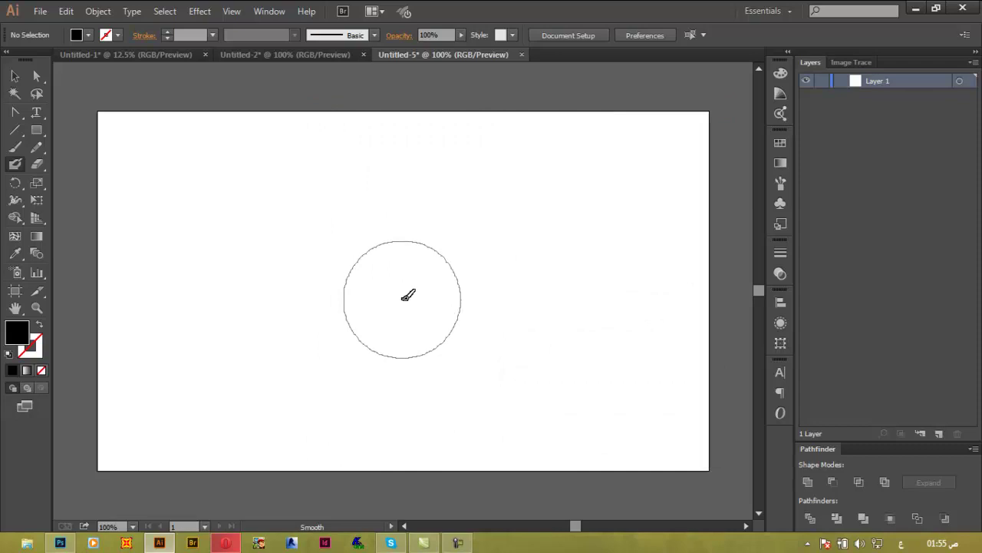
left_click(406, 297)
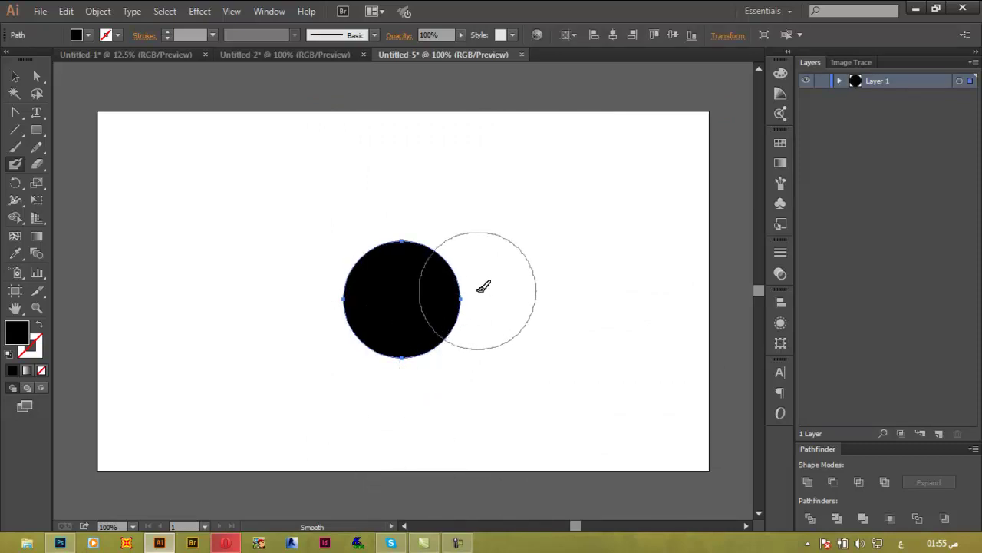
- Switch the keyboard input language to English and reduce the Blob Brush size by a few increments
key("alt+shift")
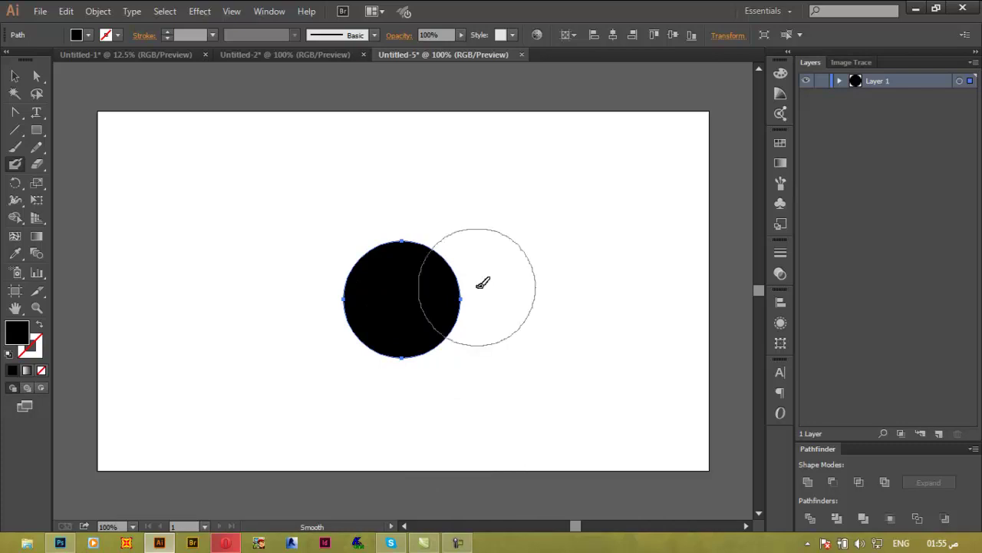
key("bracketleft")
key("bracketleft")
key("bracketleft")
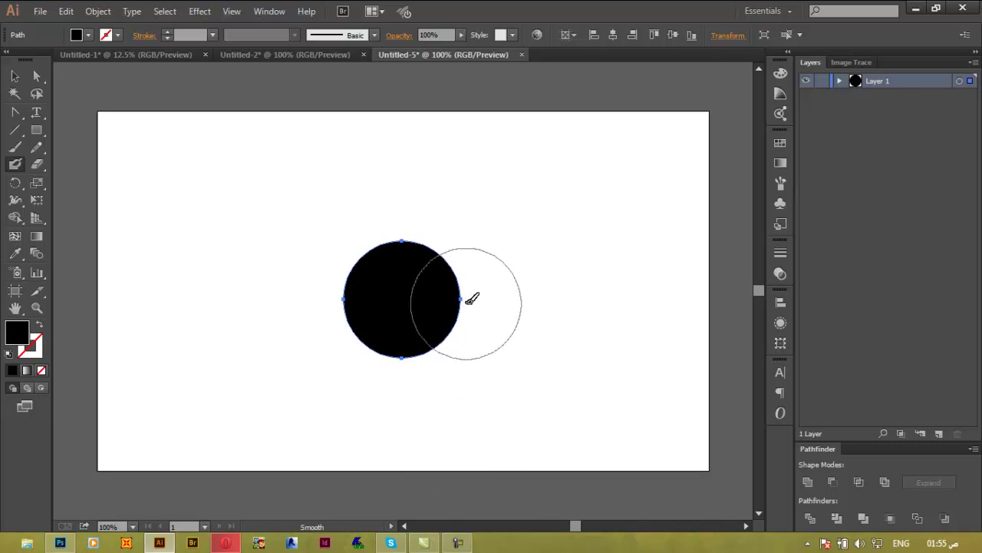
- Stamp smaller overlapping circles on the black circle's right and left sides to form a cloud, and move it slightly down and left
left_click_drag(471, 299, 475, 294)
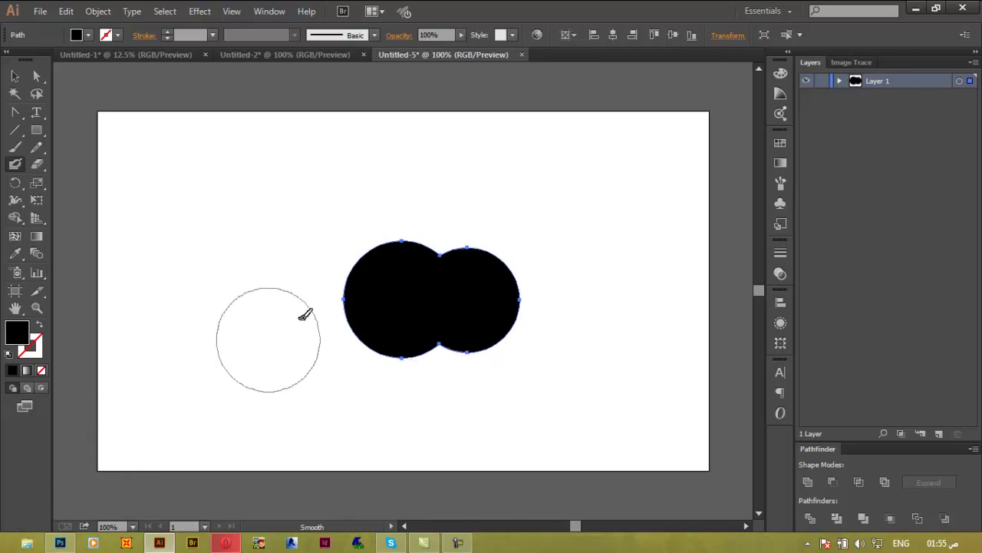
key("bracketleft")
key("bracketleft")
key("bracketleft")
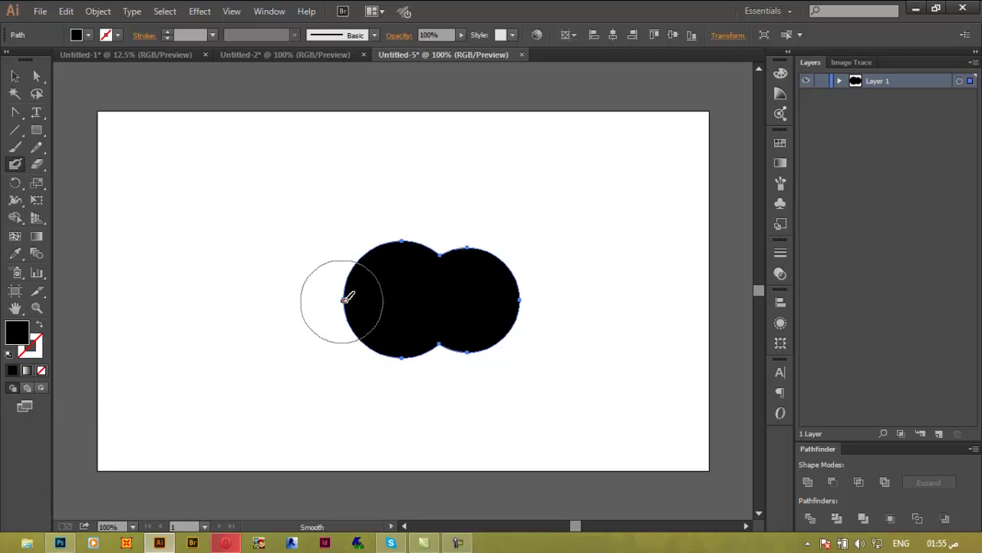
left_click(343, 301)
key("v")
left_click_drag(391, 286, 365, 294)
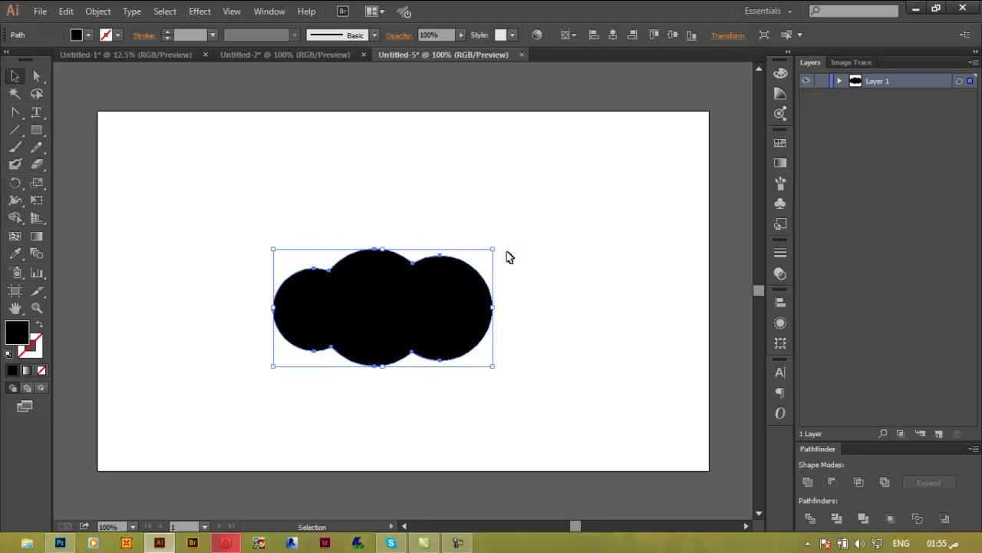
- Fill the cloud with a linear gradient running from the R=242 G=242 B=242 swatch to a slightly darker light grey
left_click(780, 164)
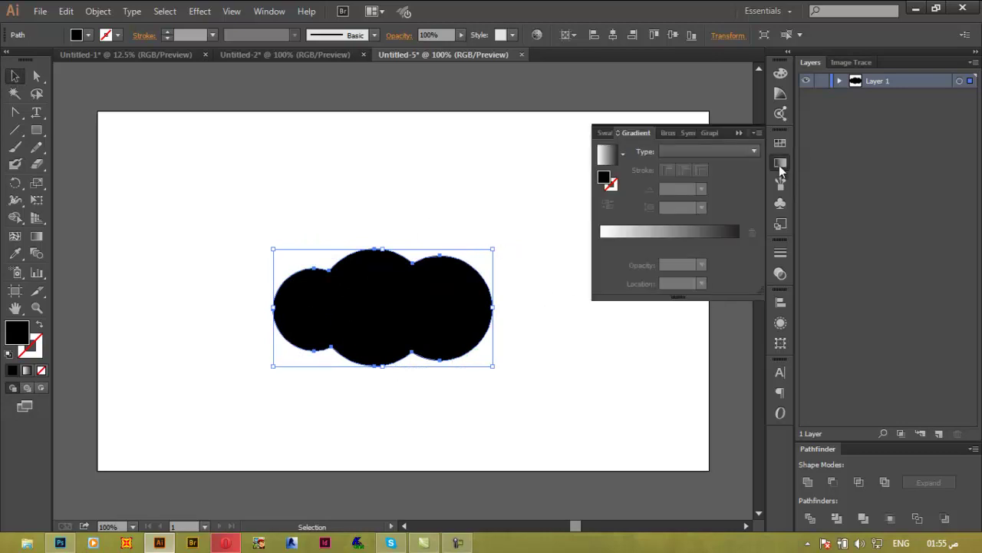
left_click(274, 13)
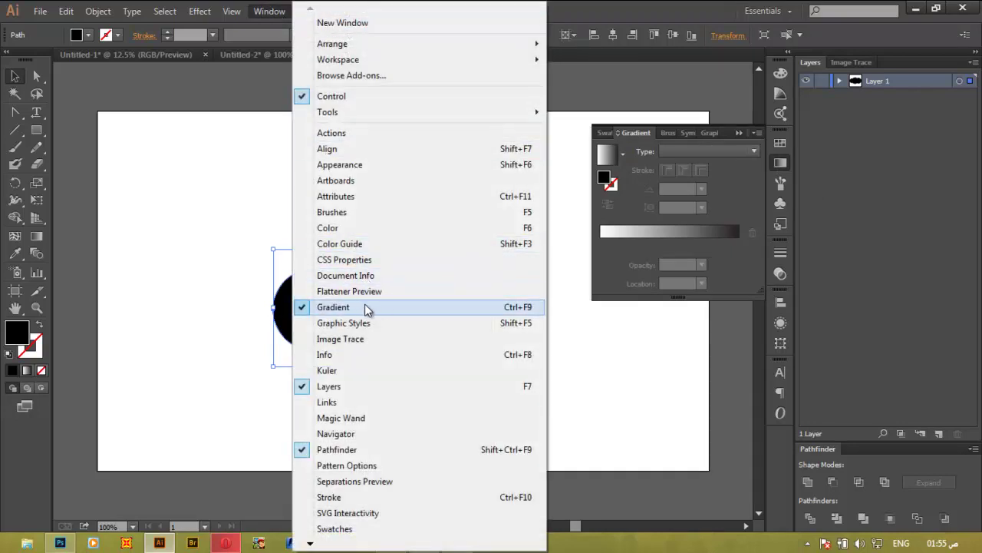
left_click(719, 235)
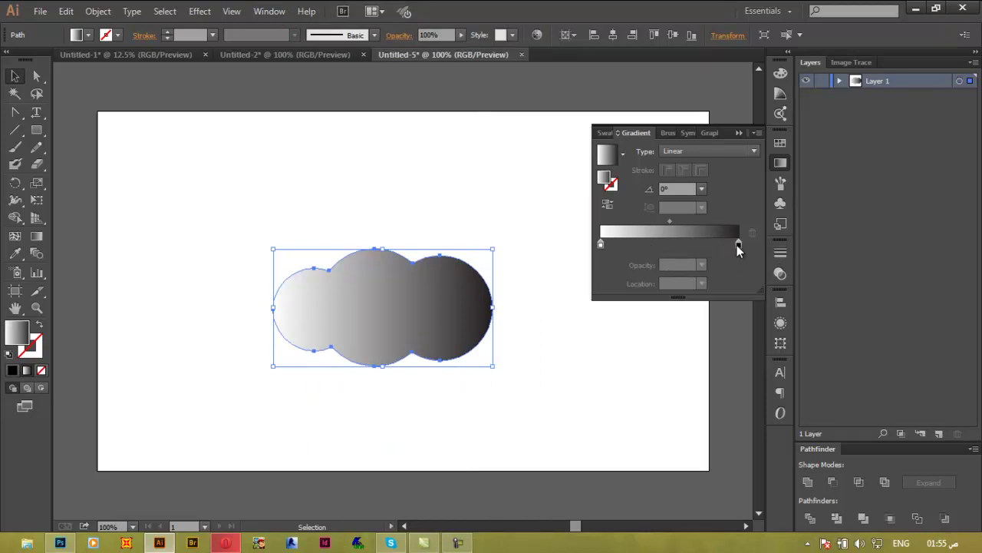
double_click(601, 245)
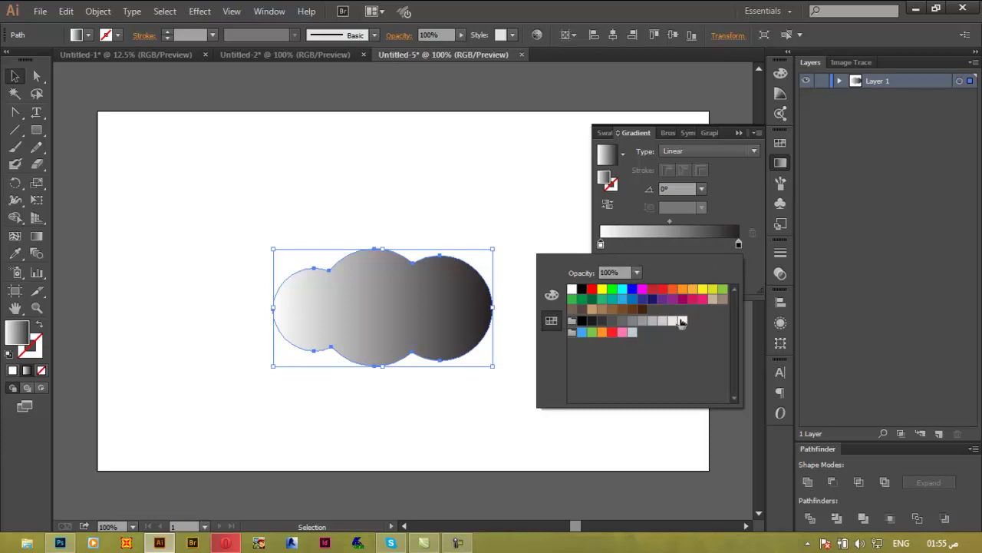
left_click(681, 321)
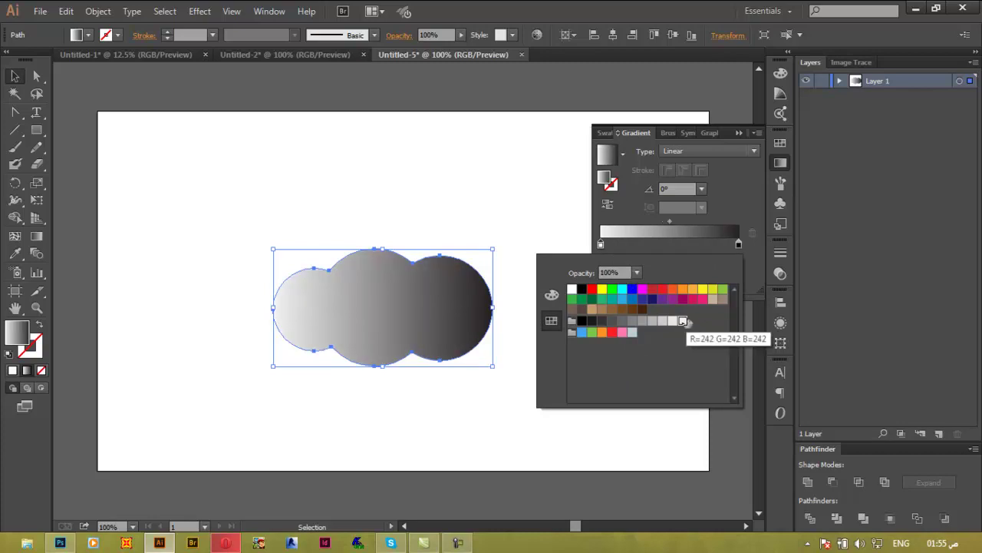
left_click(738, 244)
double_click(738, 244)
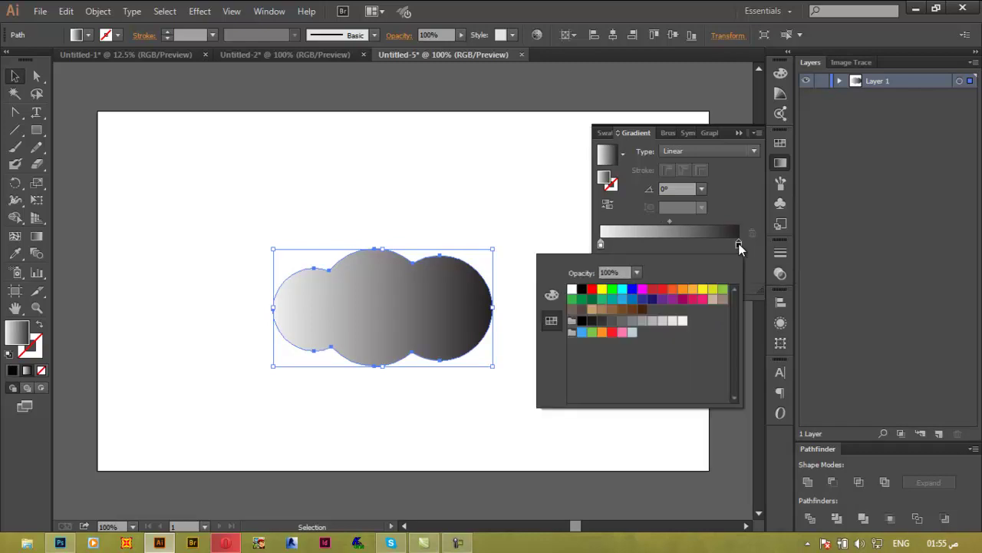
left_click(663, 323)
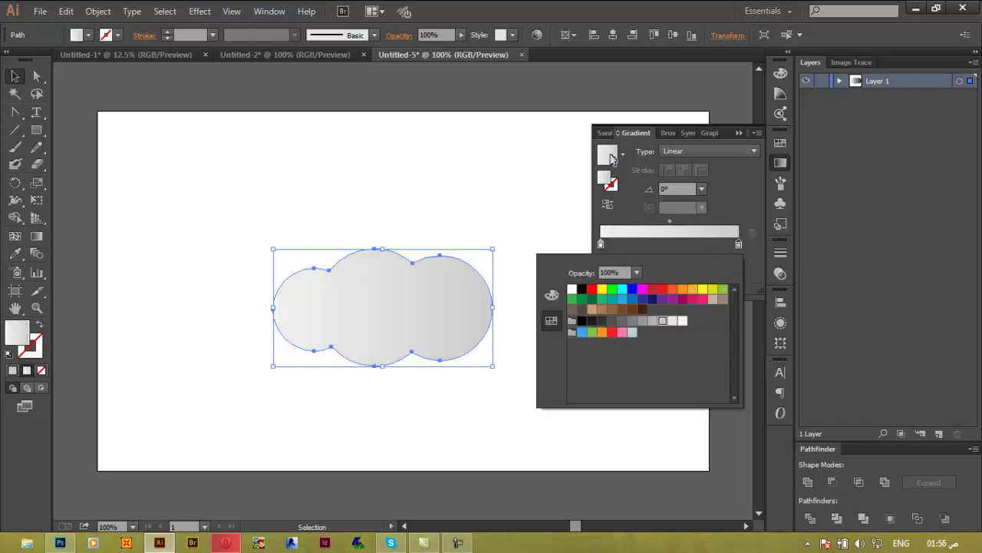
- Redirect the cloud's gradient with the Gradient tool to run vertically from top to bottom at -90°, and deselect the cloud
left_click(376, 298)
key("g")
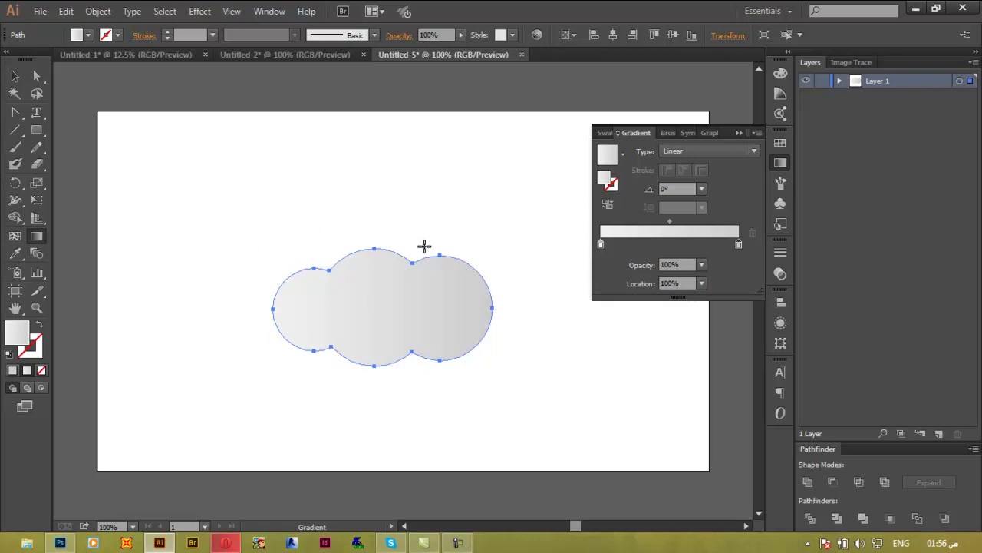
mouse_move(375, 186)
left_mouse_down()
mouse_move(373, 374)
mouse_move(386, 386)
mouse_move(377, 395)
left_mouse_up()
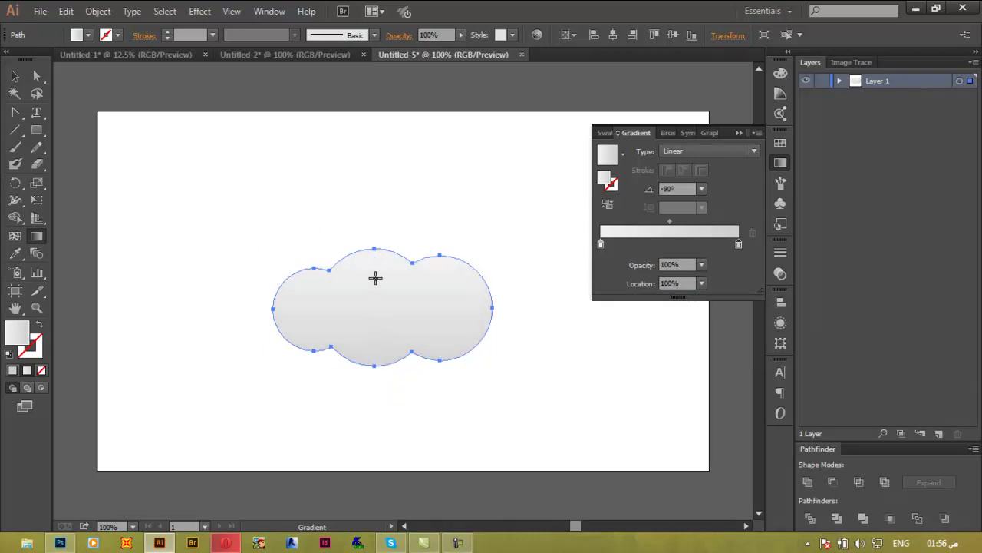
left_click(14, 76)
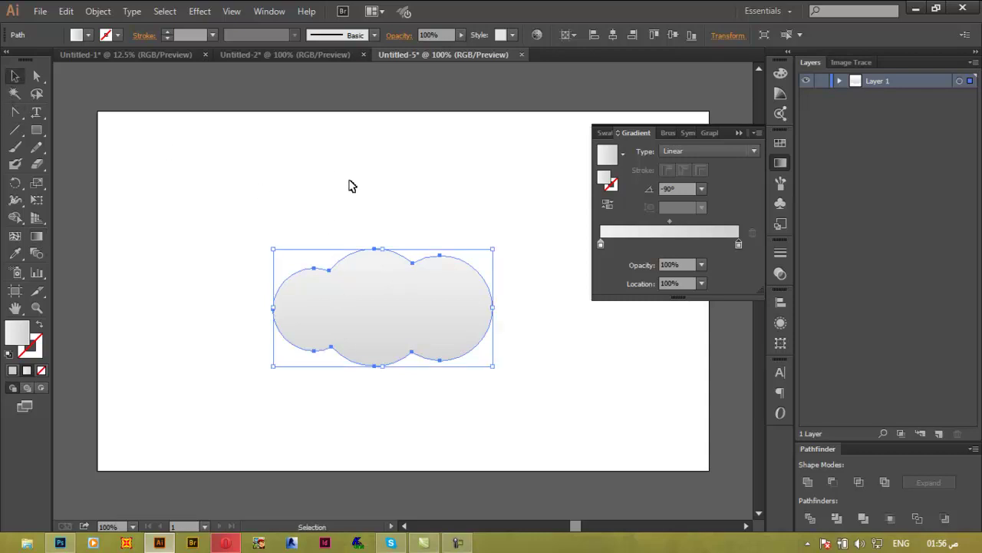
left_click(377, 190)
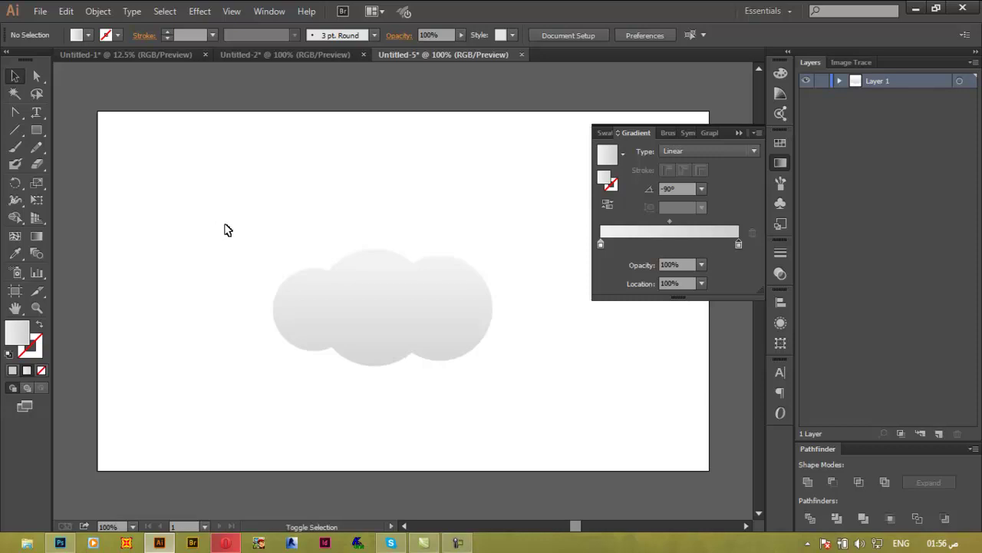
- Stamp a larger Blob Brush circle over the cloud's upper middle and send it behind the cloud
key("shift+b")
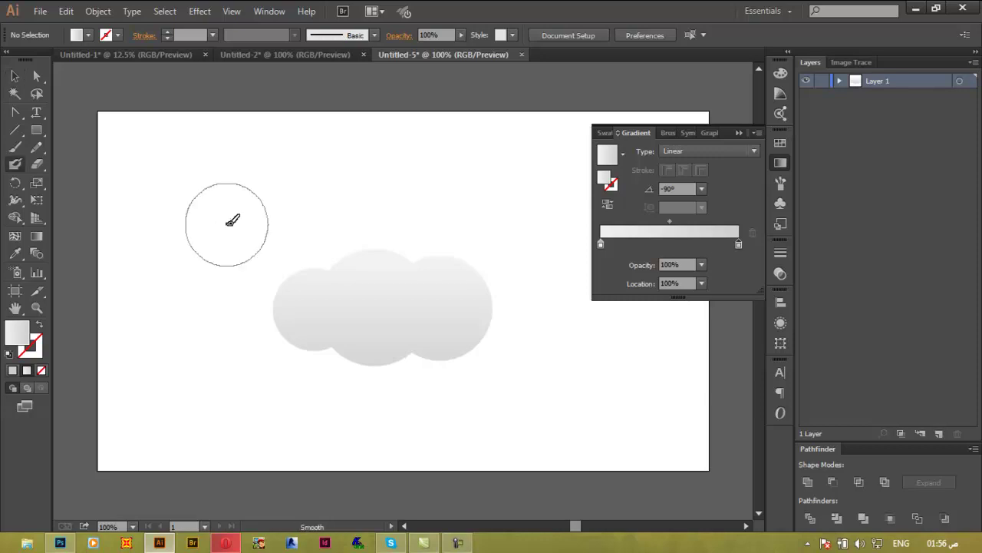
key("bracketright")
key("bracketright")
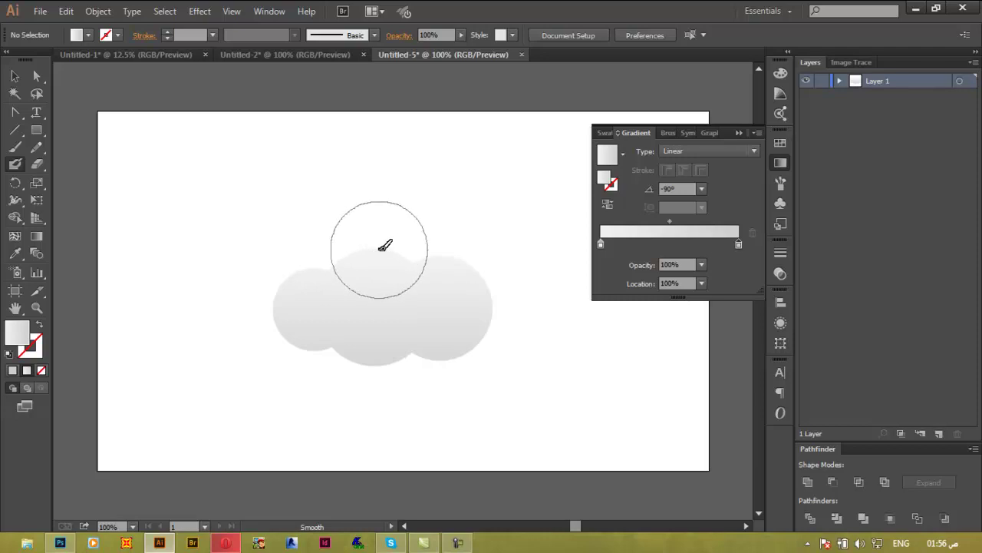
key("bracketright")
key("bracketright")
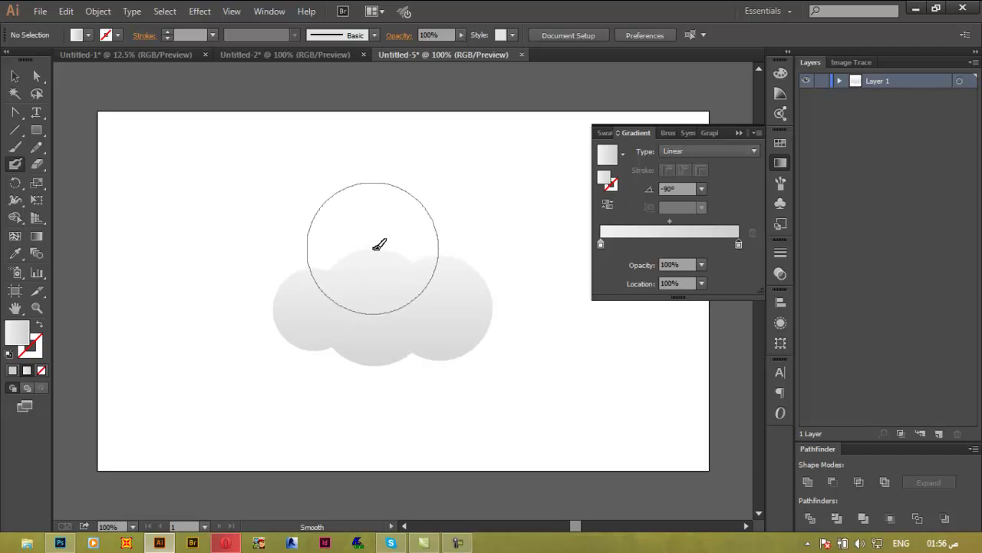
left_click(375, 249)
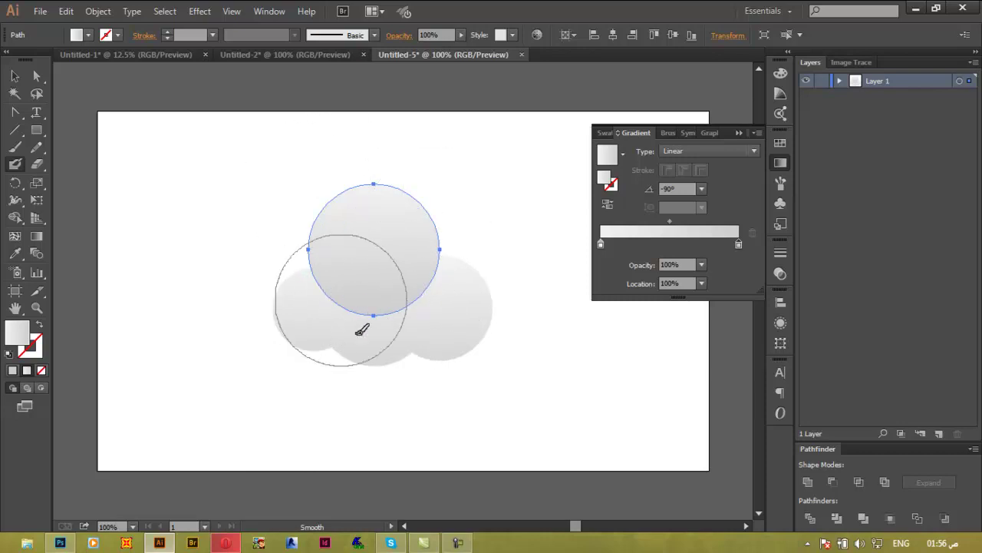
key("ctrl")
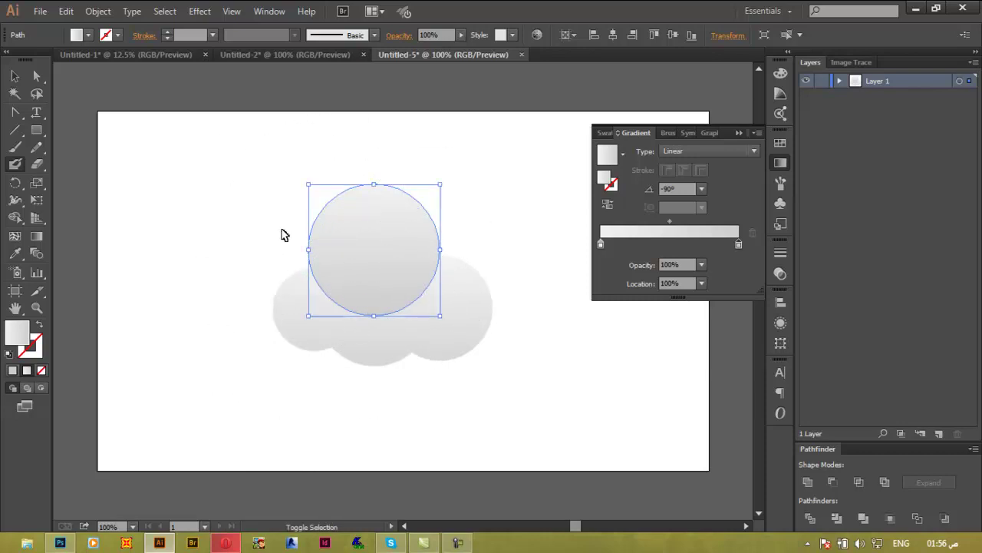
key("ctrl+shift+bracketleft")
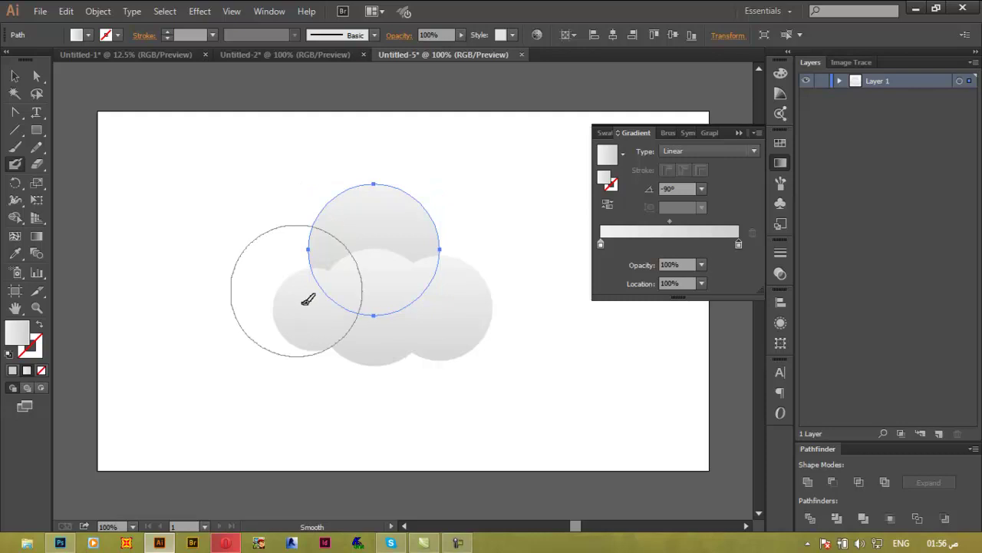
- Recolour the circle behind the cloud with a gradient from RGB Yellow to light orange
left_click(15, 76)
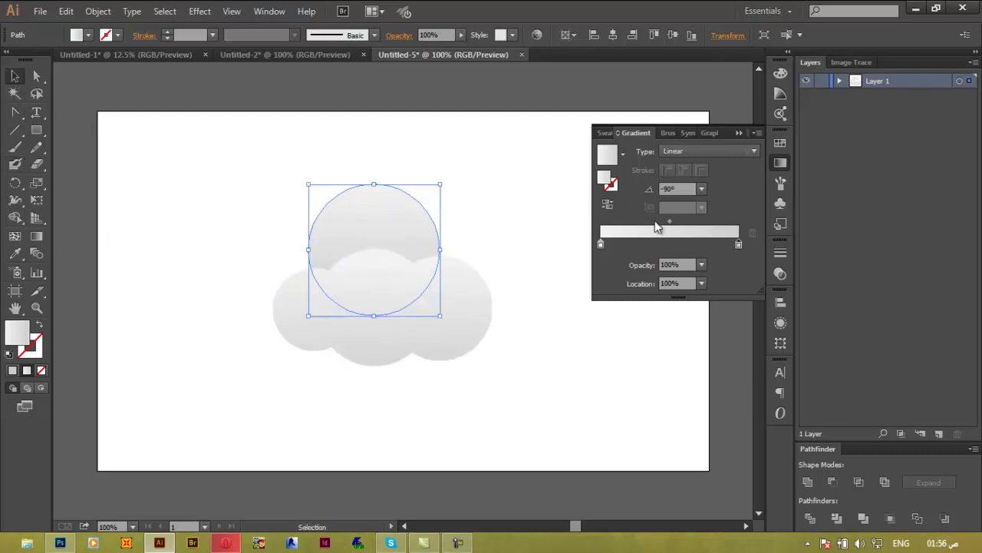
double_click(738, 244)
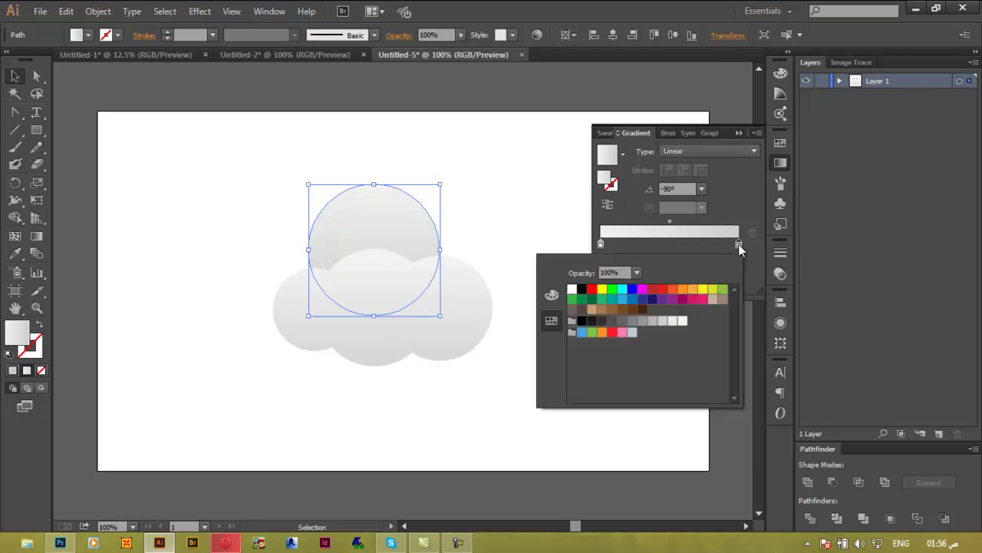
left_click(693, 289)
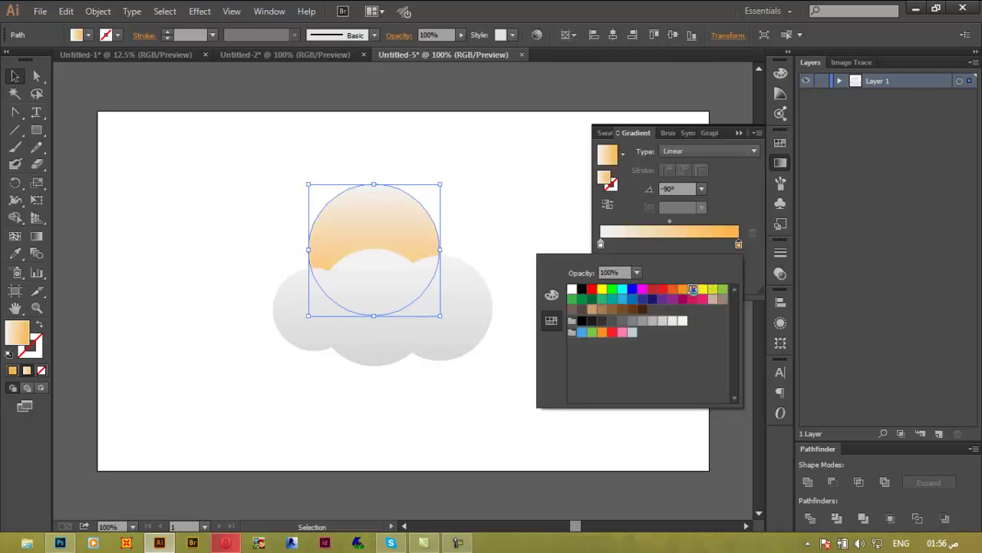
left_click(600, 244)
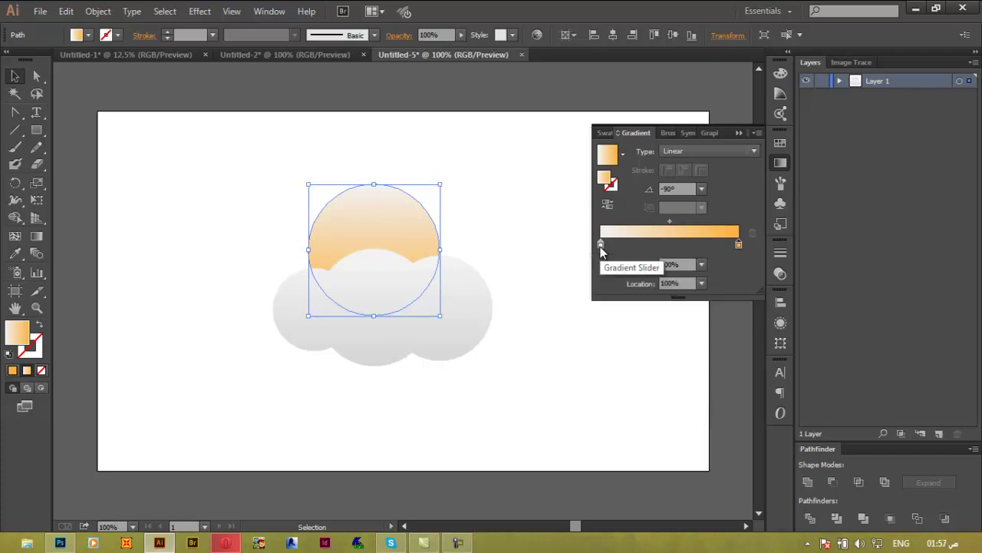
double_click(601, 244)
left_click(602, 289)
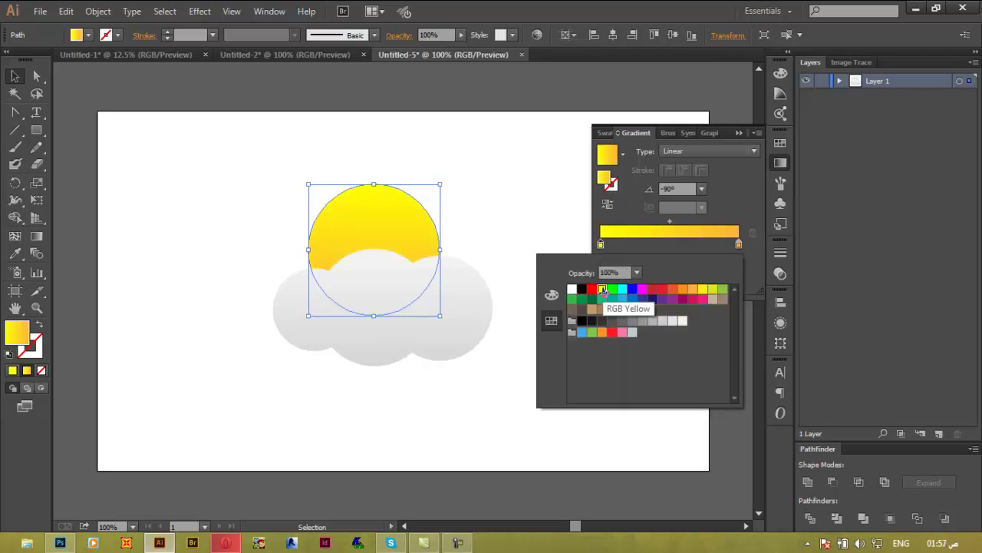
- Change the sun's gradient type to Radial, try reversing its colours and restore their order, and deselect the sun
left_click(695, 153)
left_click(692, 151)
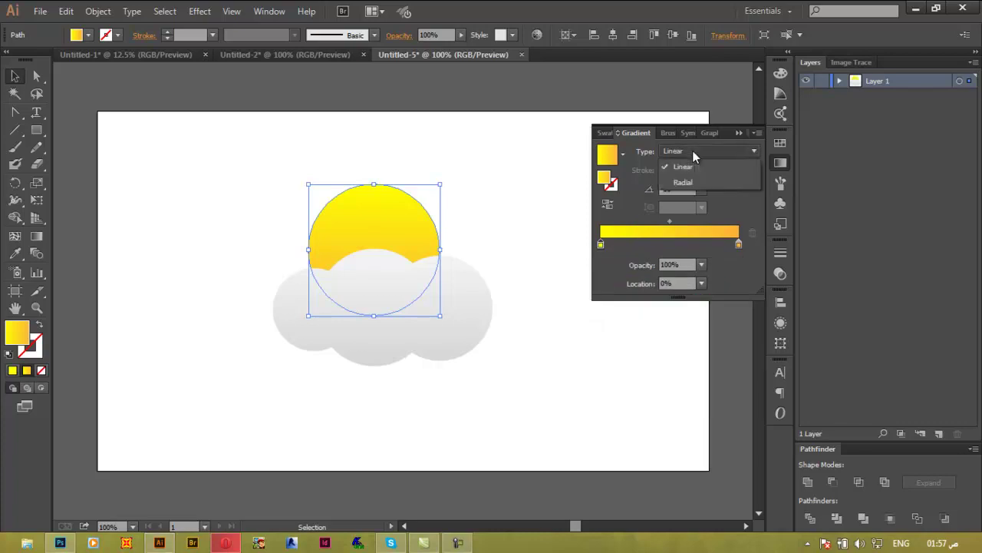
left_click(688, 182)
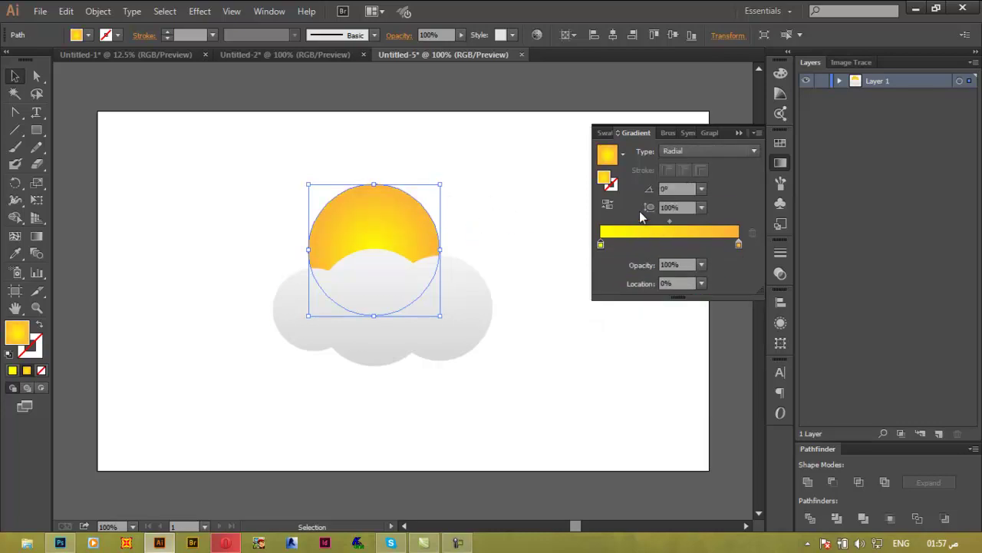
left_click(607, 206)
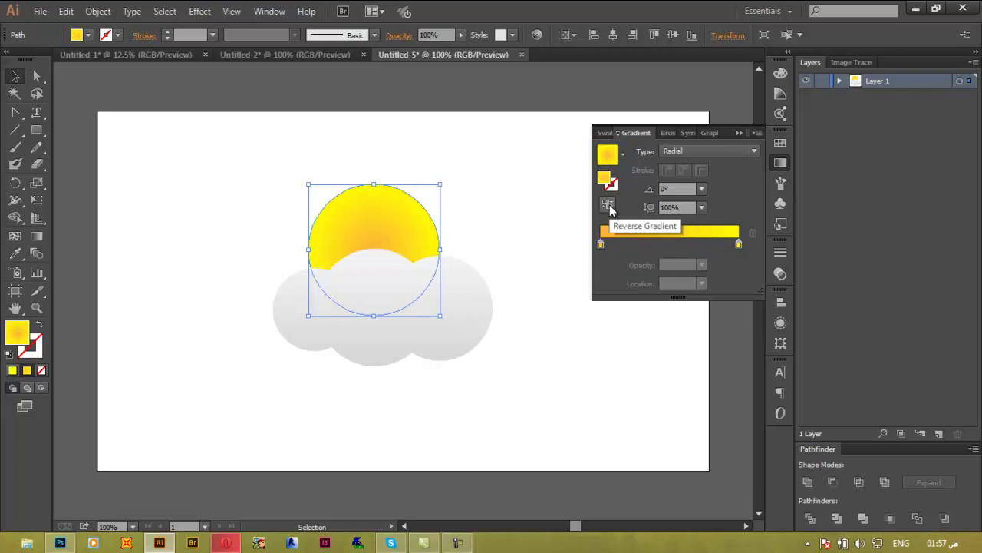
left_click(608, 206)
left_click(430, 170)
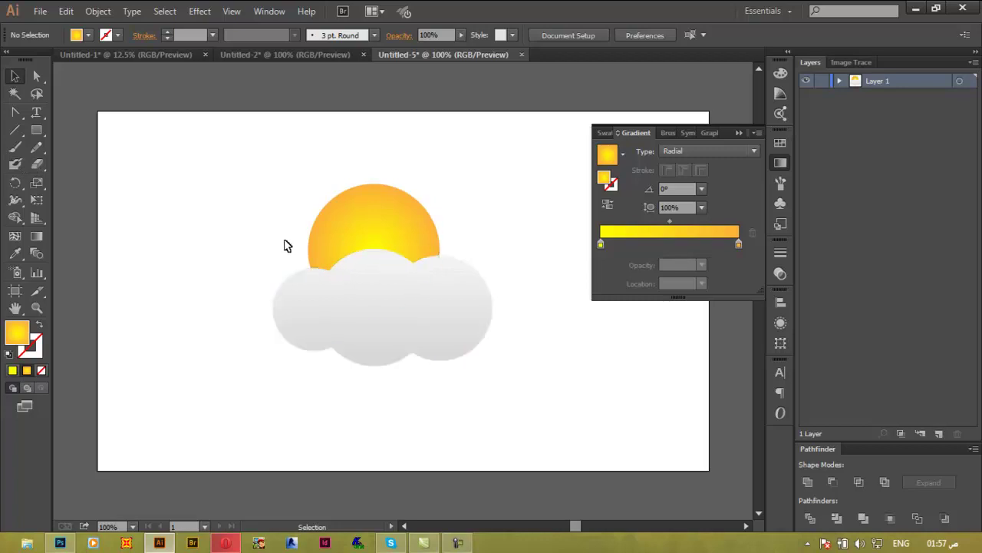
- Reduce the Blob Brush size sharply in its tool options to get a thin brush
key("shift+b")
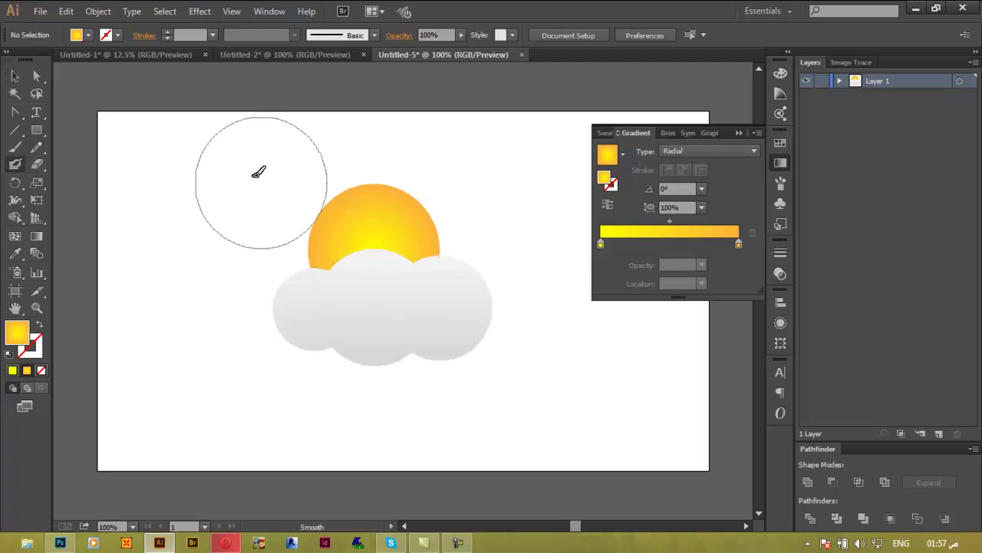
double_click(14, 166)
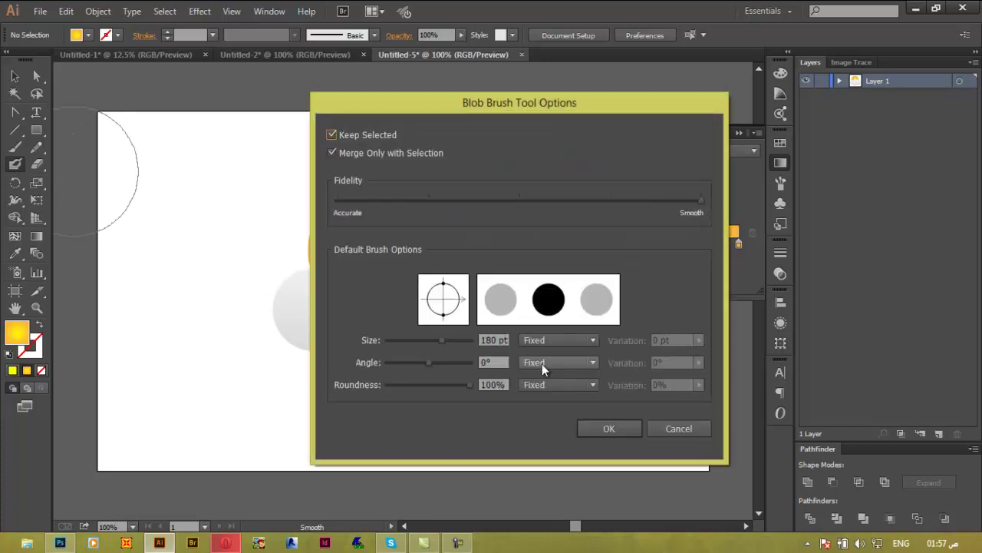
left_click(398, 340)
left_click(608, 428)
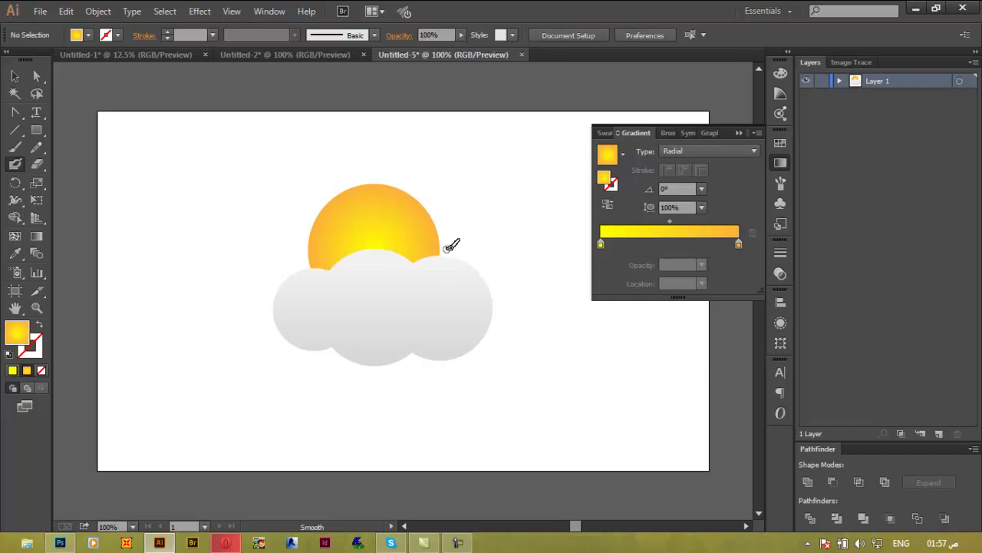
- Paint a long sun ray and a shorter one above it, both extending from the sun's right side
left_click_drag(451, 244, 553, 234)
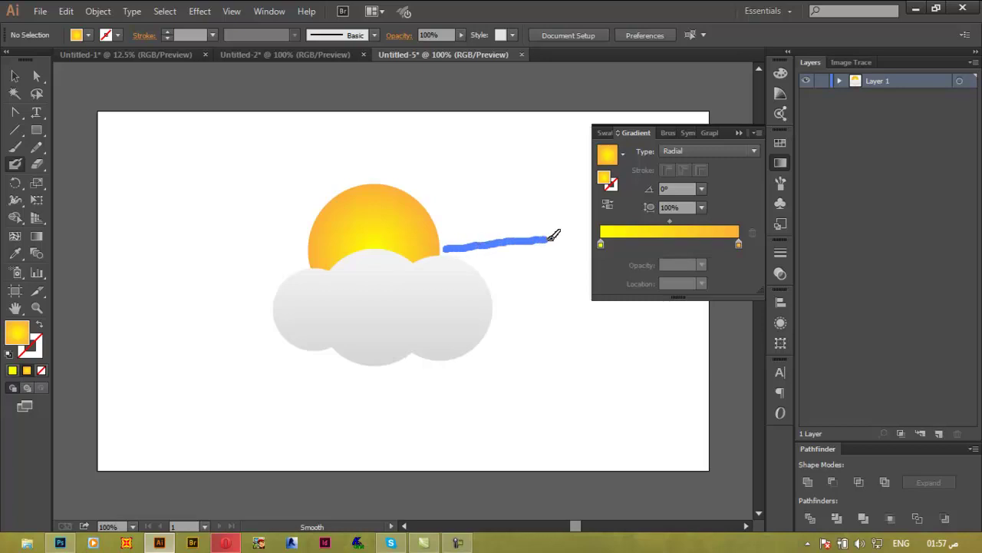
left_click_drag(554, 235, 550, 232)
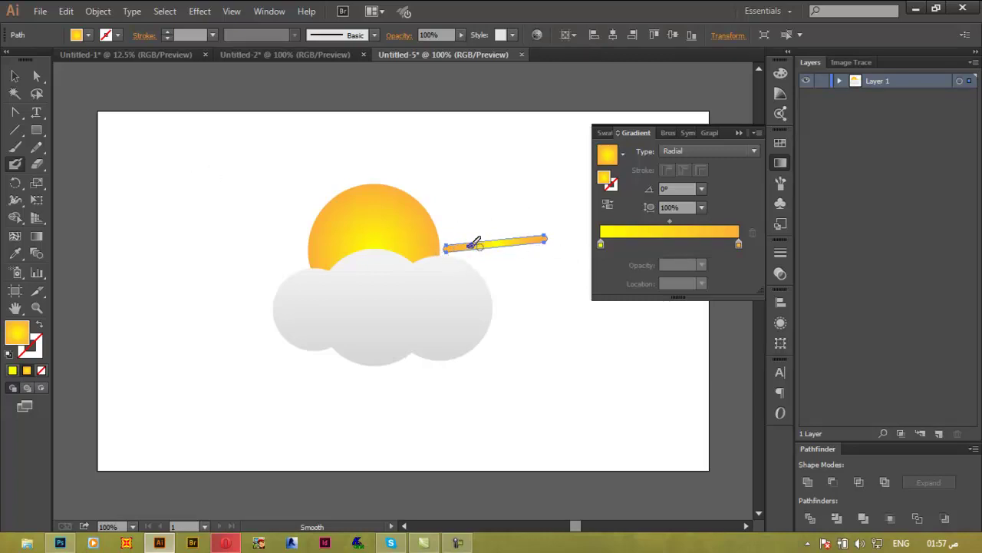
left_click_drag(444, 231, 482, 227)
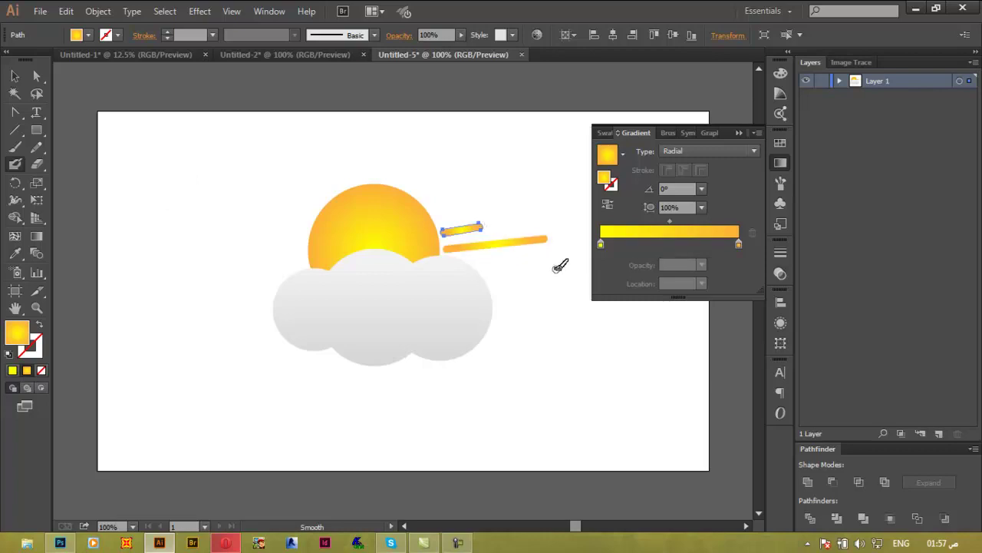
- Select both sun rays and replace their gradient fill with a solid light orange swatch
key("v")
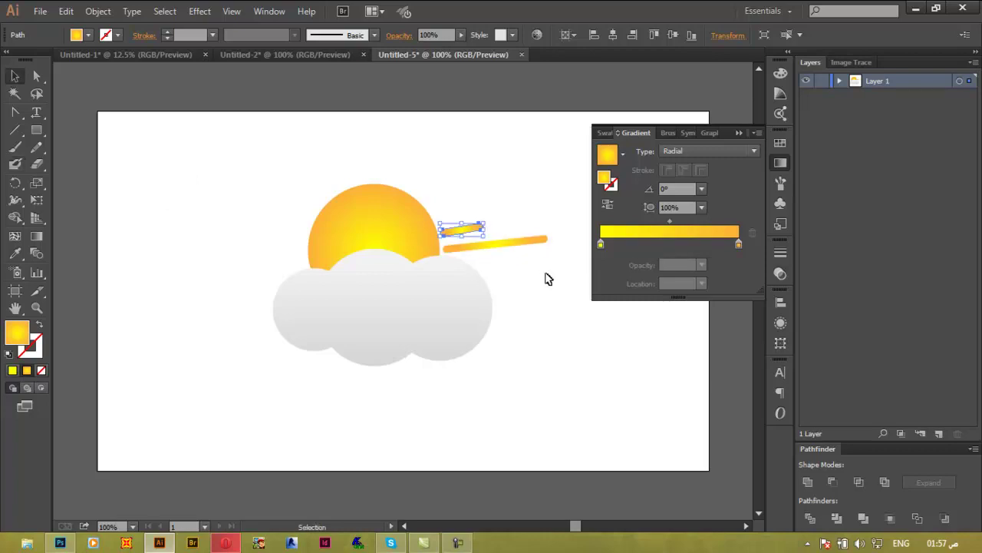
left_click_drag(562, 203, 474, 249)
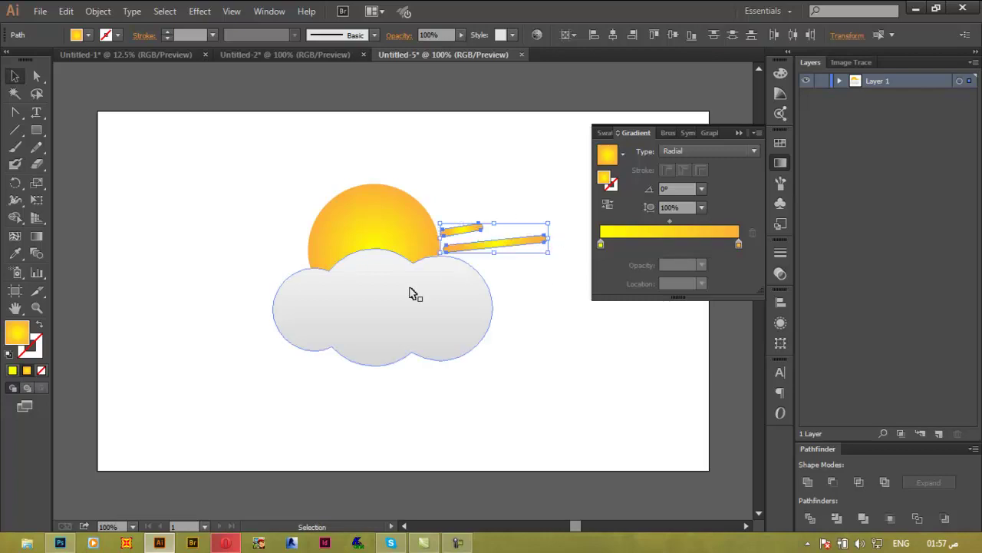
left_click(89, 34)
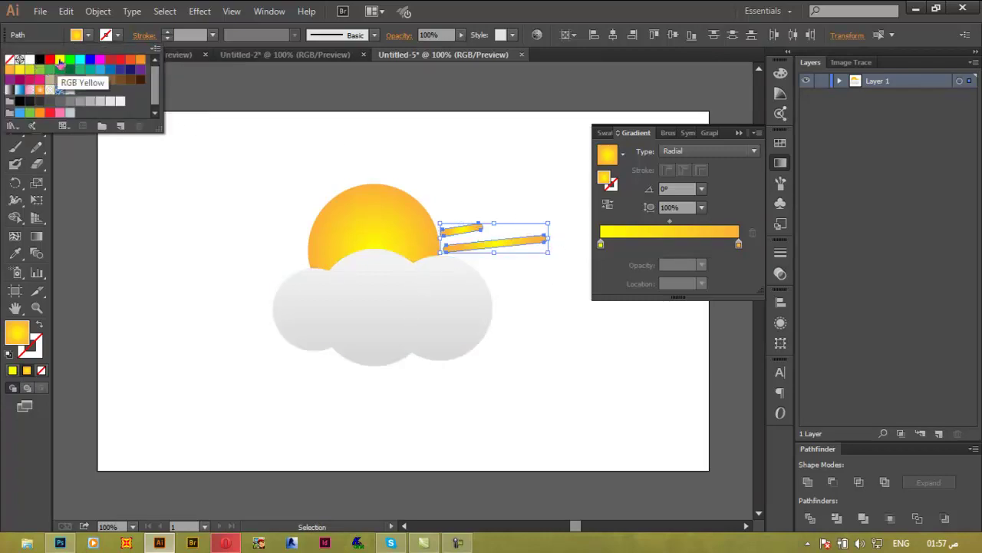
left_click(19, 70)
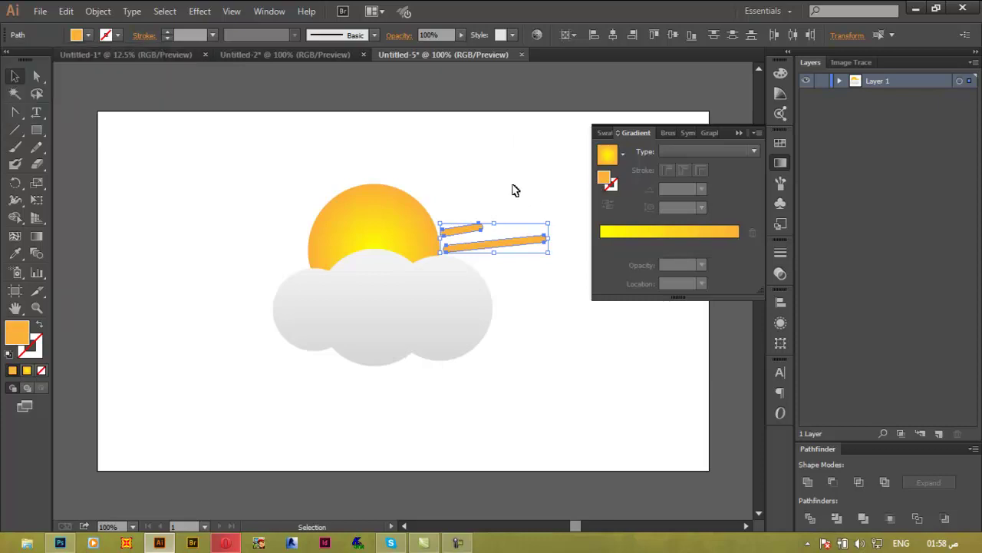
- Rotate a copy of the two rays around the sun's centre and repeat the transformation until rays fan around the sun to the cloud's left side
key("r")
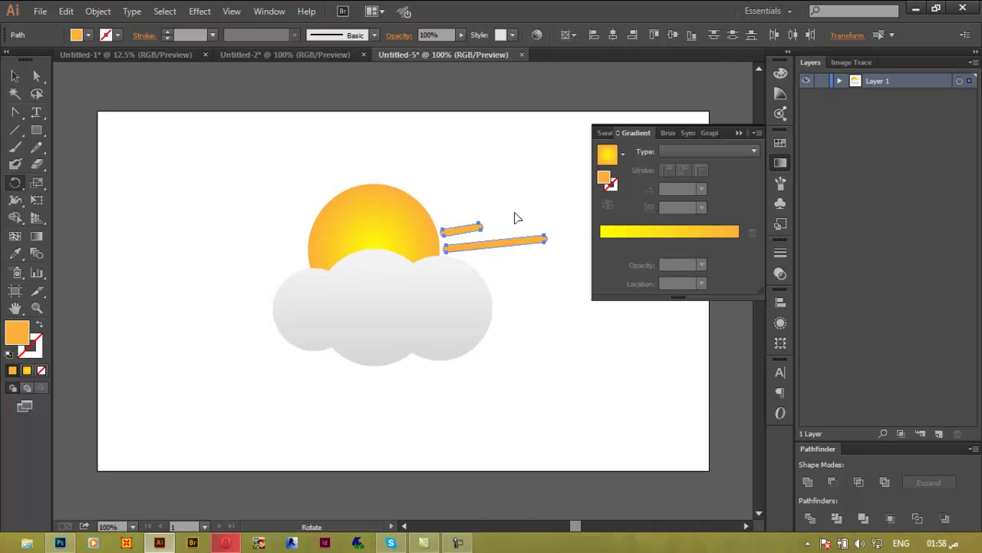
left_click_drag(542, 206, 503, 146)
key("v")
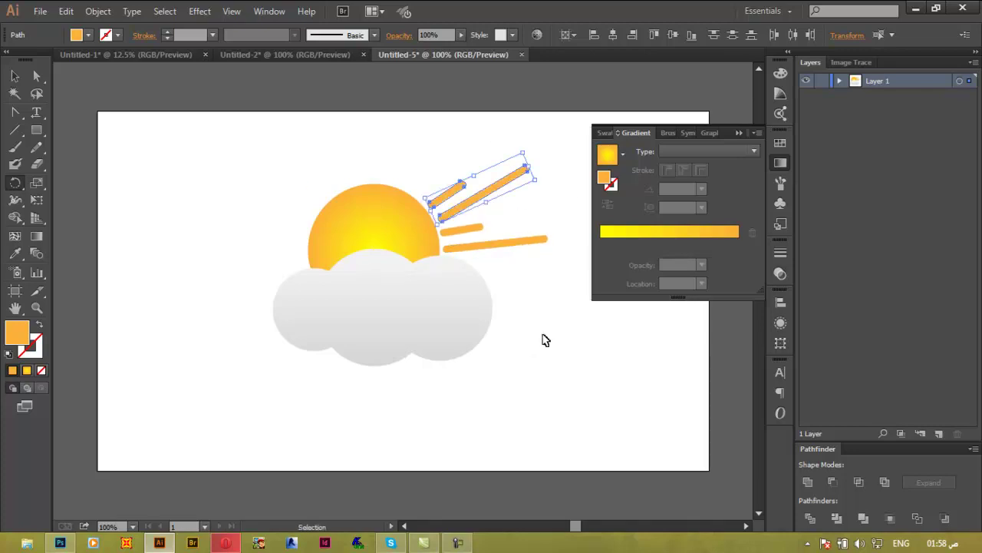
key("ctrl+d")
key("ctrl+d")
key("ctrl+d")
key("ctrl+d")
key("ctrl+d")
key("ctrl+d")
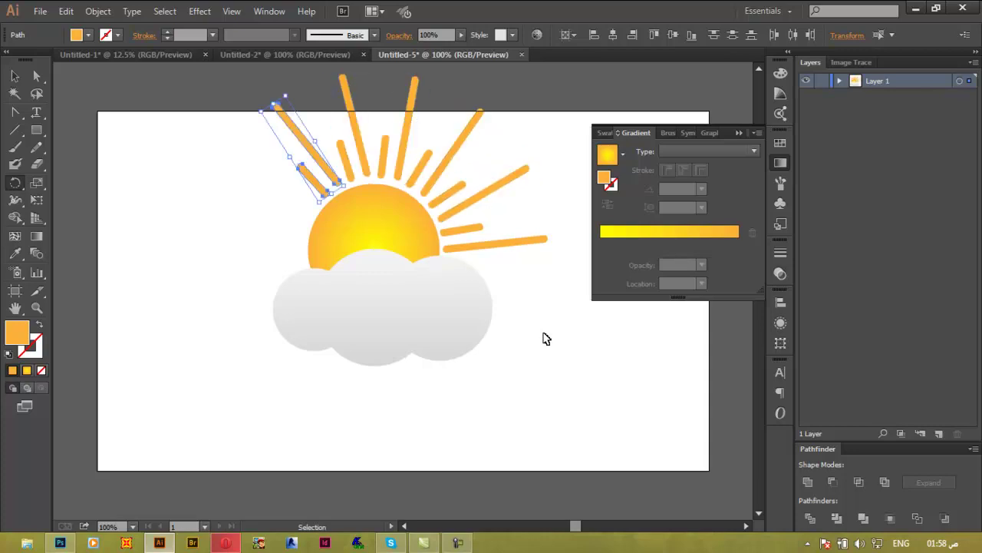
key("ctrl+d")
key("r")
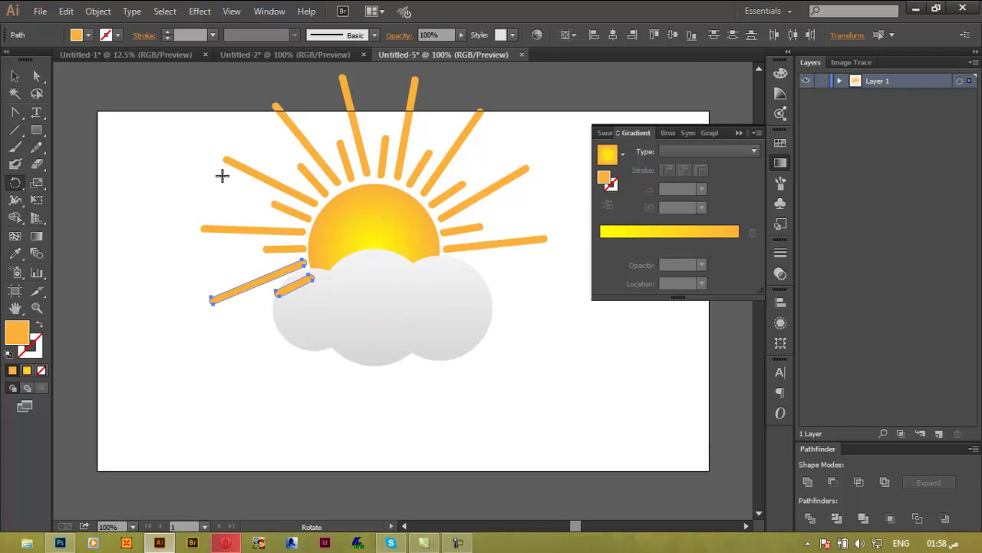
key("v")
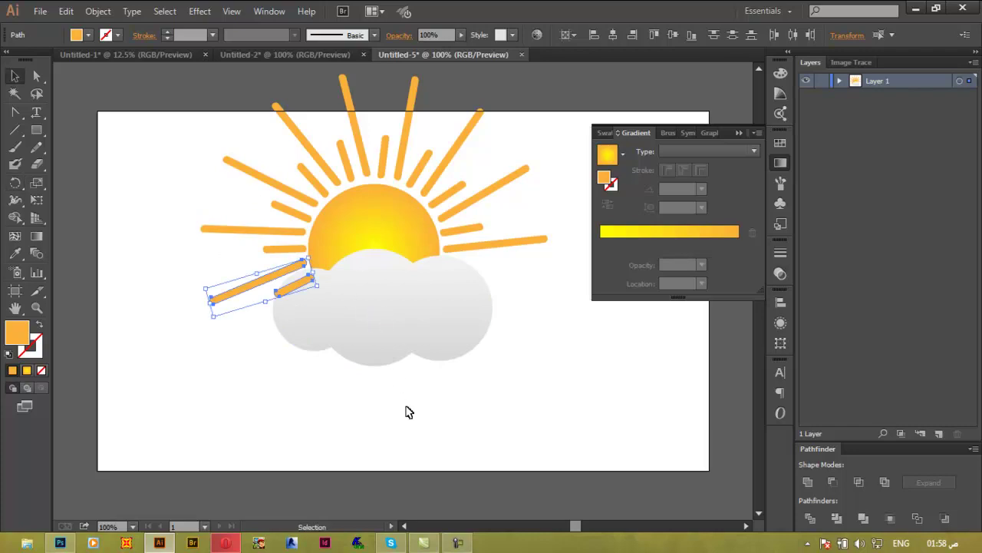
- Bring the cloud to the front so it covers the overlapping short ray, and deselect it
left_click(402, 328)
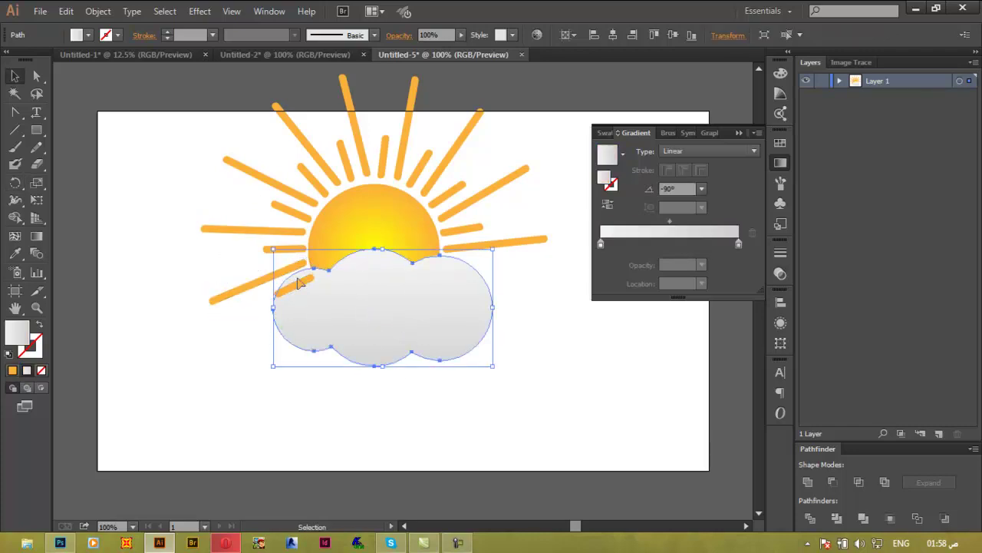
key("ctrl")
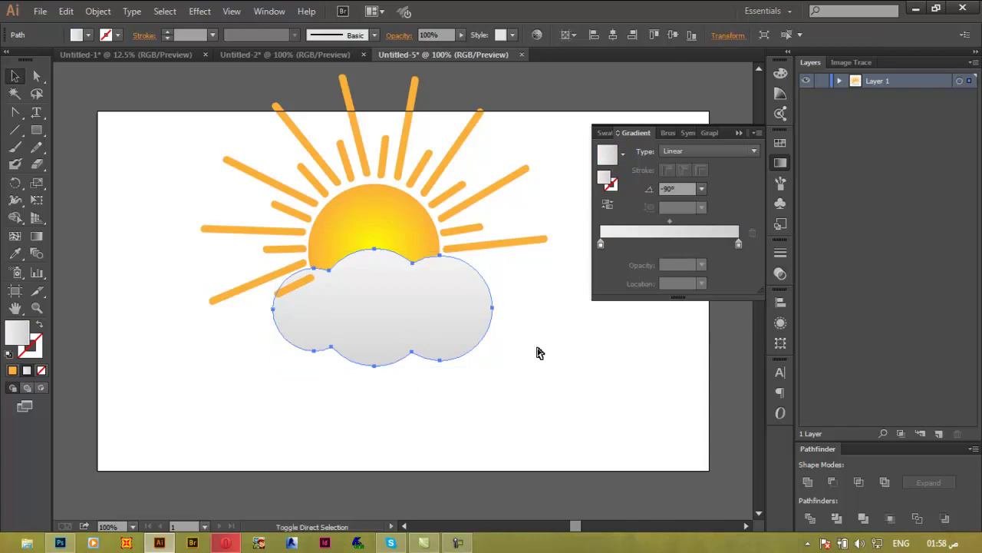
key("ctrl+shift+bracketright")
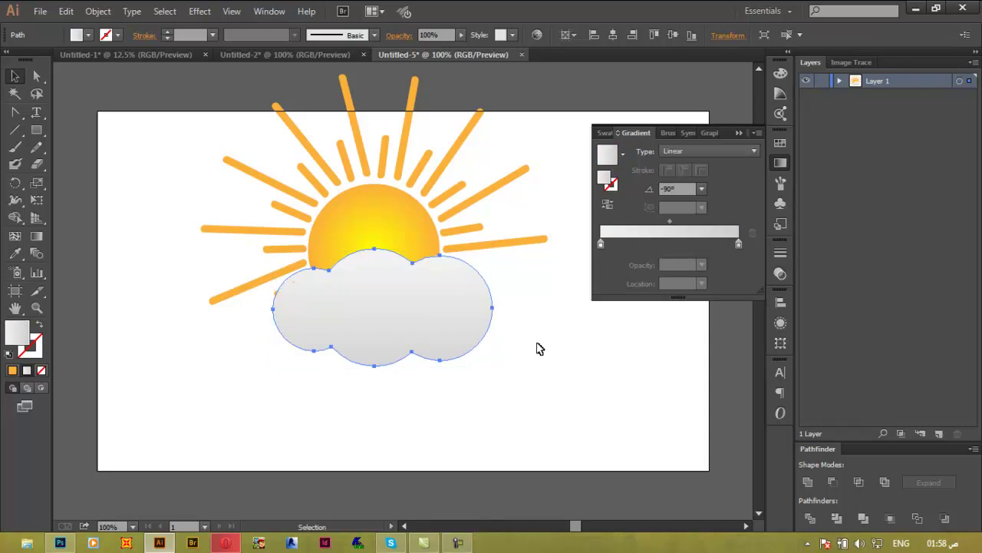
left_click(539, 348)
- Move the whole sun, rays and cloud artwork down inside the artboard, deselect it, and collapse the gradient settings
left_click_drag(558, 81, 196, 367)
left_click_drag(387, 244, 391, 292)
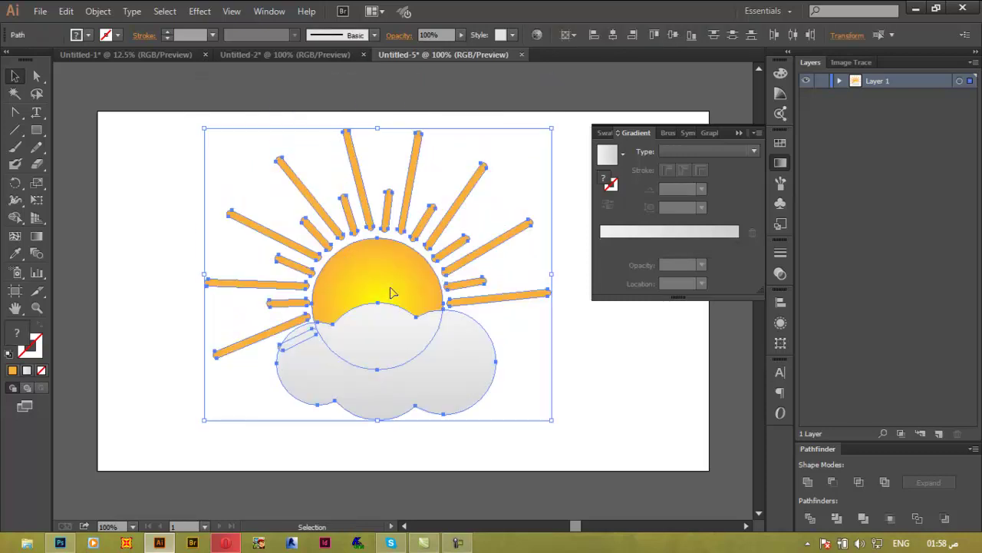
left_click(653, 430)
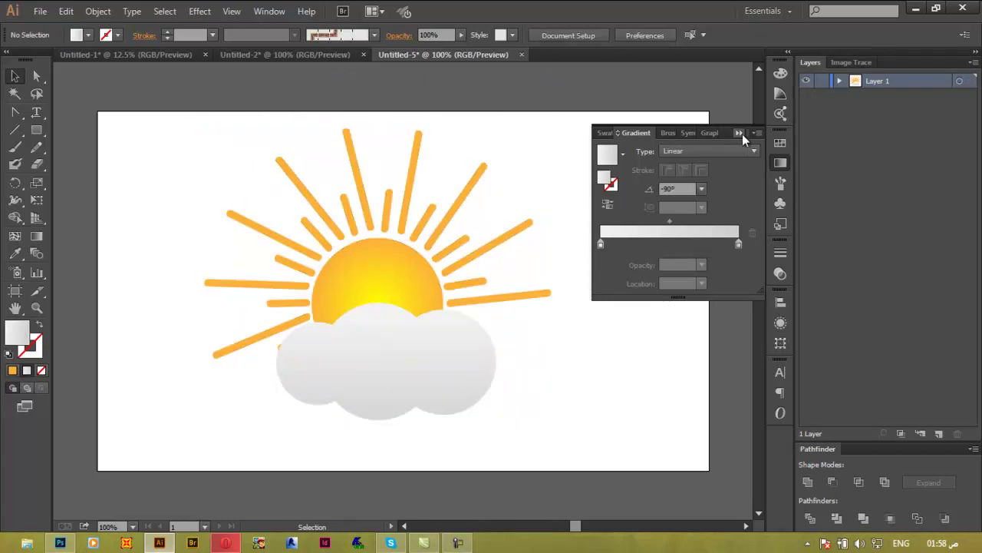
left_click(740, 134)
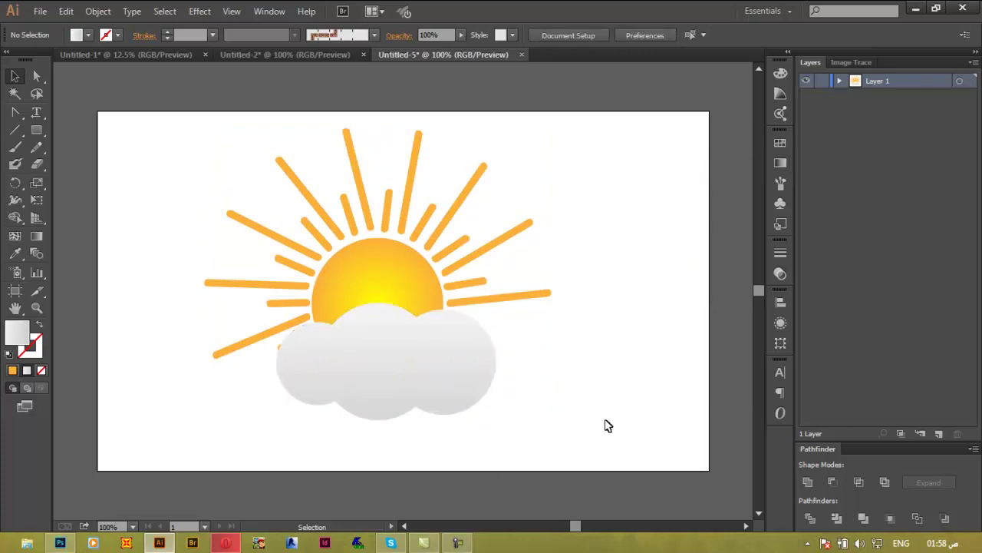
- Add reduced copies of the cloud: one to the upper right of the sun and two smaller overlapping ones to its left
left_click(383, 377)
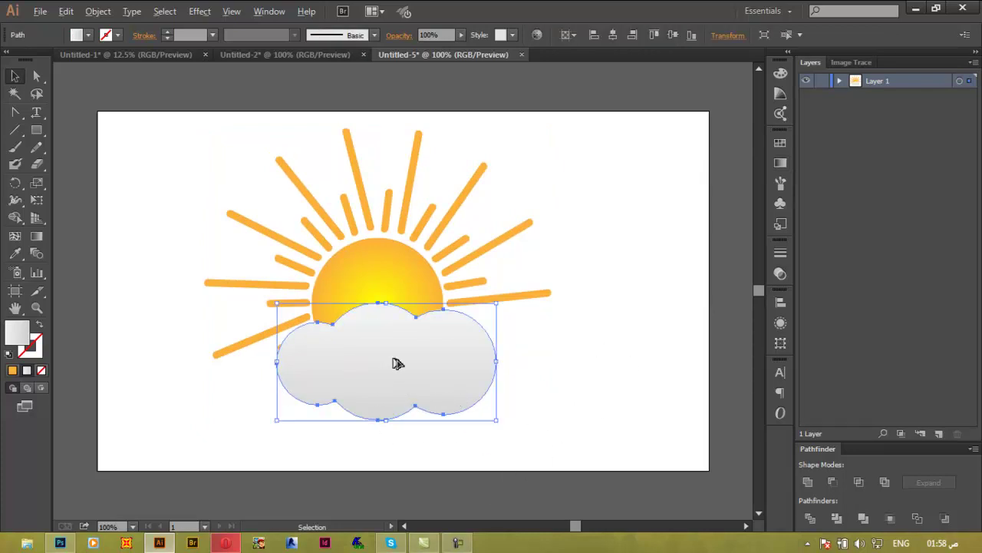
left_click_drag(397, 377, 617, 220)
left_click_drag(718, 265, 673, 241)
left_click_drag(612, 211, 182, 246)
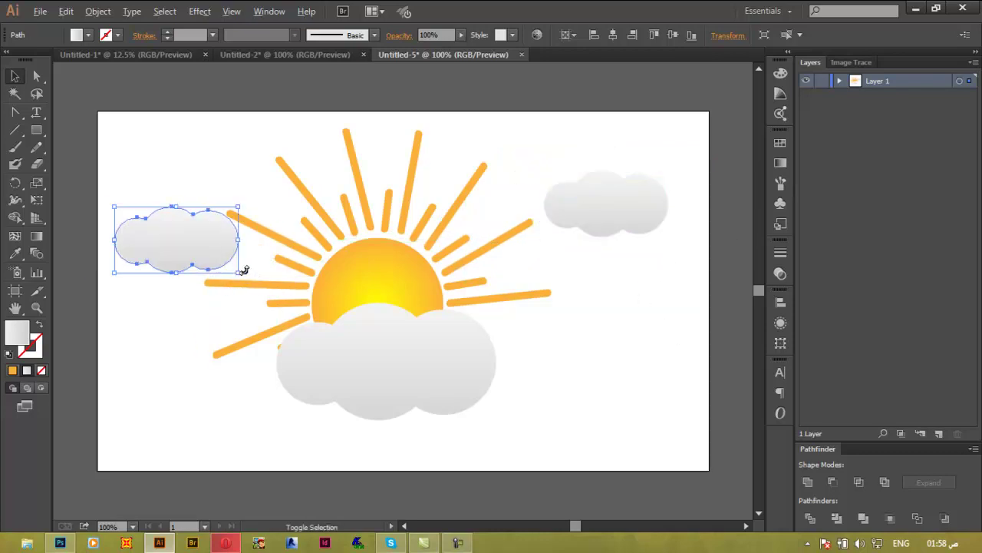
left_click_drag(239, 273, 198, 212)
left_click(216, 184)
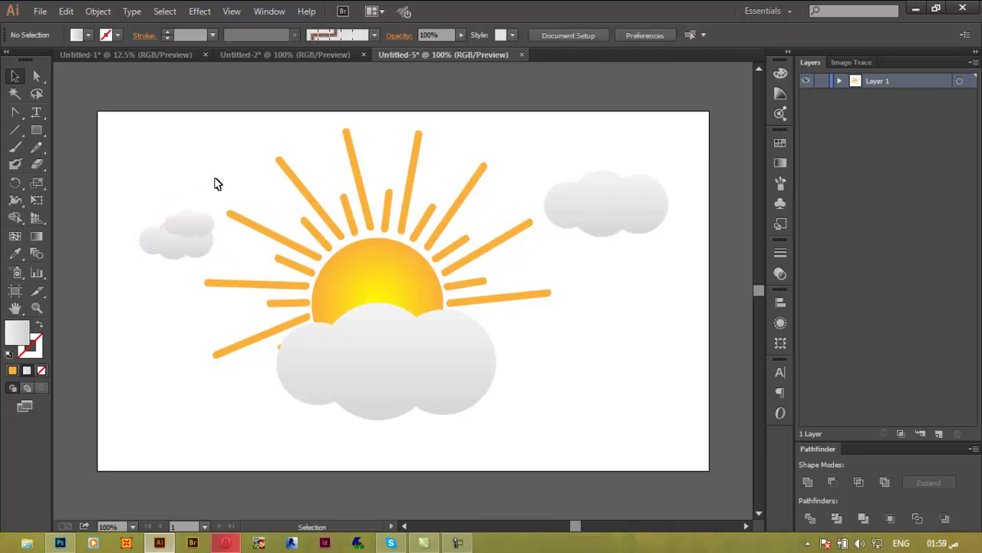
- Scale down the sun, rays and main cloud together and shift them slightly right and down between the small clouds
mouse_move(399, 377)
left_mouse_down()
mouse_move(377, 369)
mouse_move(384, 373)
left_mouse_up()
left_click(536, 421)
left_click_drag(513, 137, 268, 417)
left_click_drag(554, 419, 525, 395)
left_click_drag(389, 288, 401, 296)
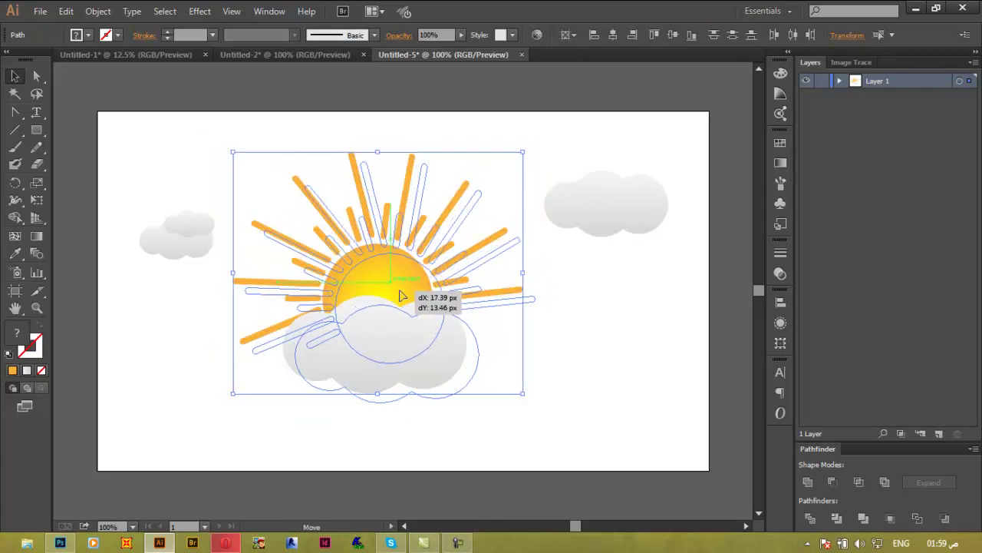
left_click(591, 410)
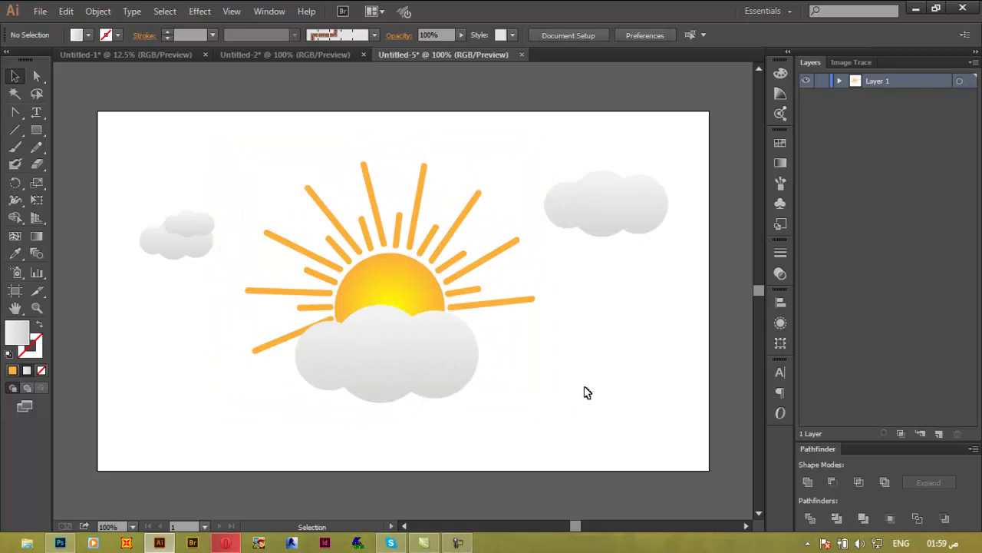
- Paint a black V-shaped bird with the Blob Brush in the empty area left of the main cloud
key("ctrl+z")
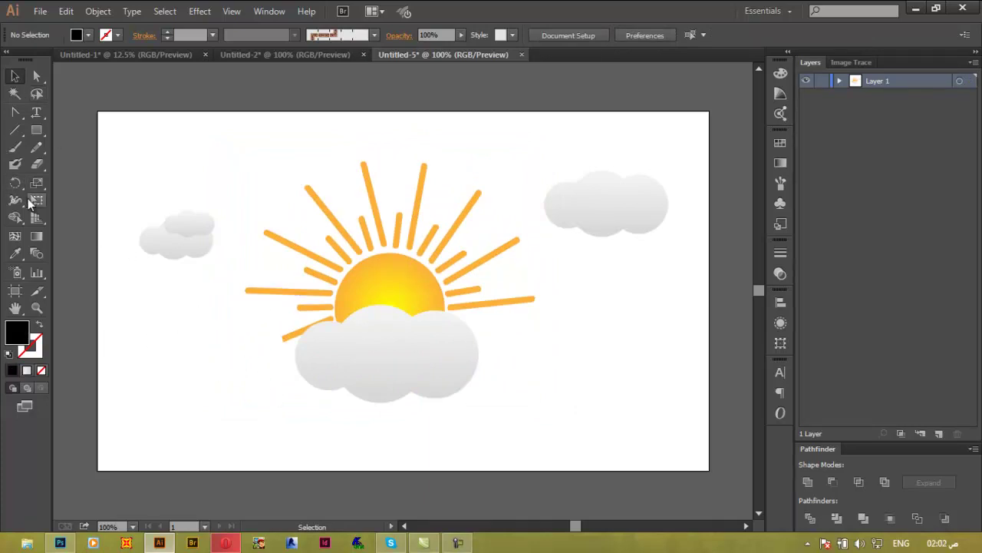
left_click(14, 164)
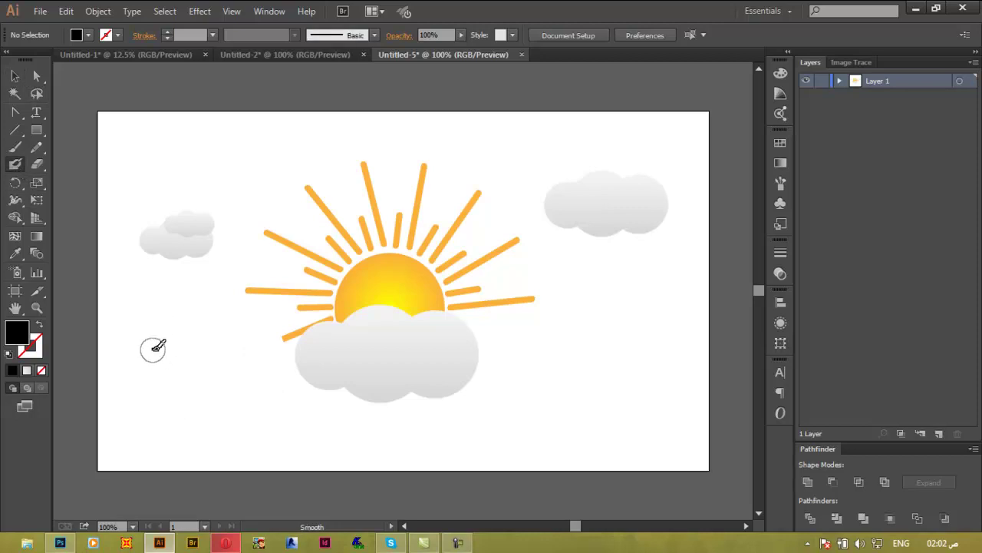
mouse_move(119, 349)
left_mouse_down()
mouse_move(165, 355)
mouse_move(194, 388)
mouse_move(214, 358)
mouse_move(261, 343)
left_mouse_up()
right_click(261, 343)
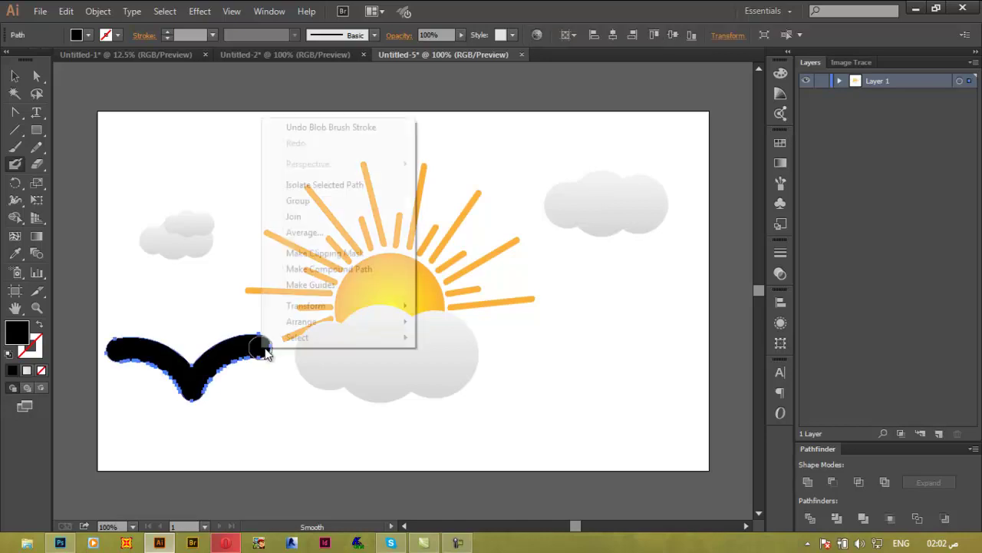
key("Escape")
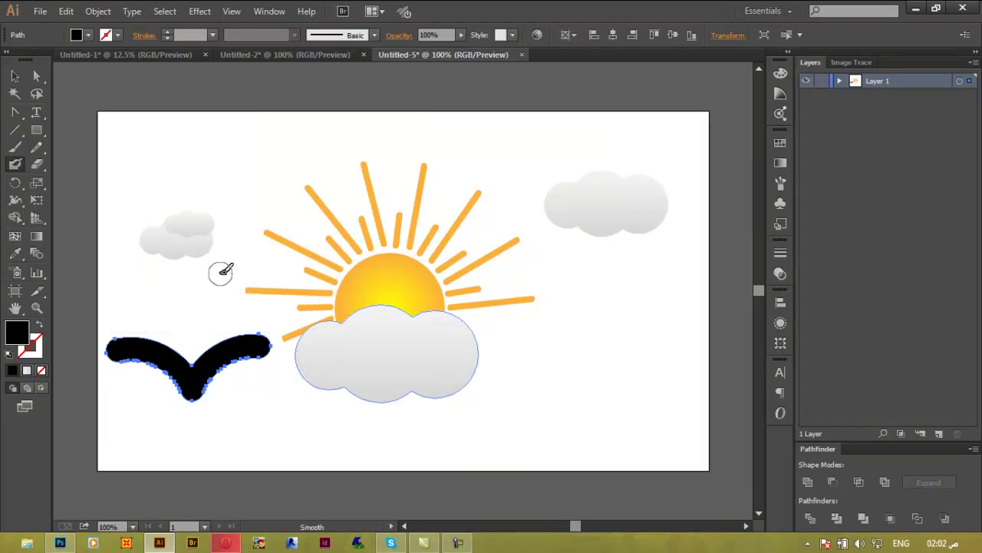
- Trim the underside of both bird wings with an enlarged Eraser to give them tapered tips, and deselect the bird
key("shift+e")
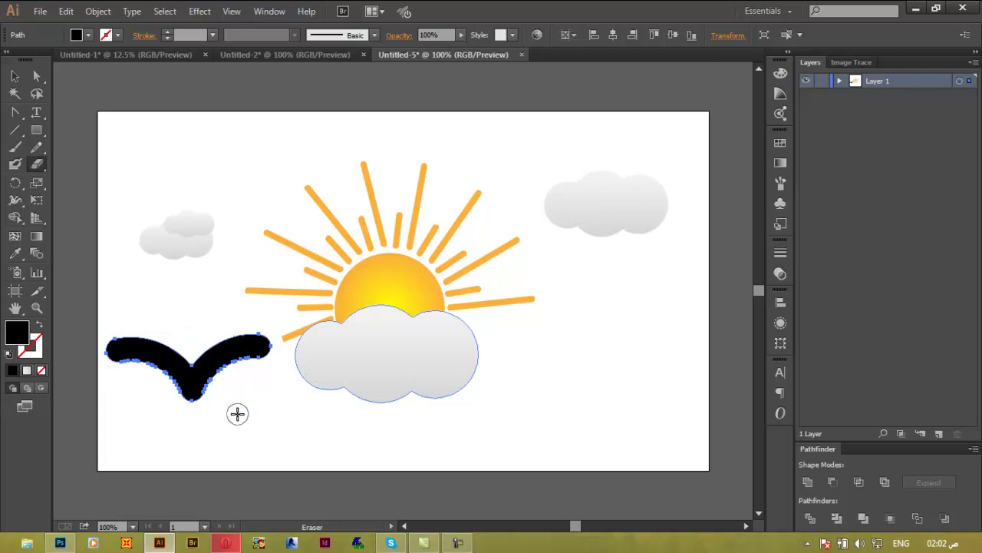
key("bracketright")
key("bracketright")
key("bracketright")
key("bracketright")
key("bracketright")
key("bracketright")
key("bracketleft")
key("bracketleft")
key("bracketleft")
key("bracketleft")
key("bracketleft")
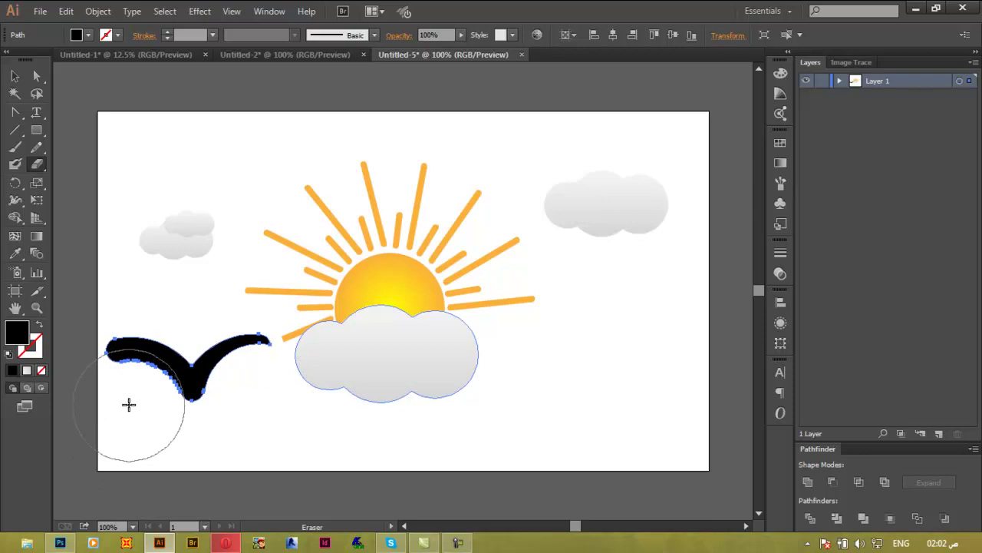
left_click_drag(129, 400, 104, 479)
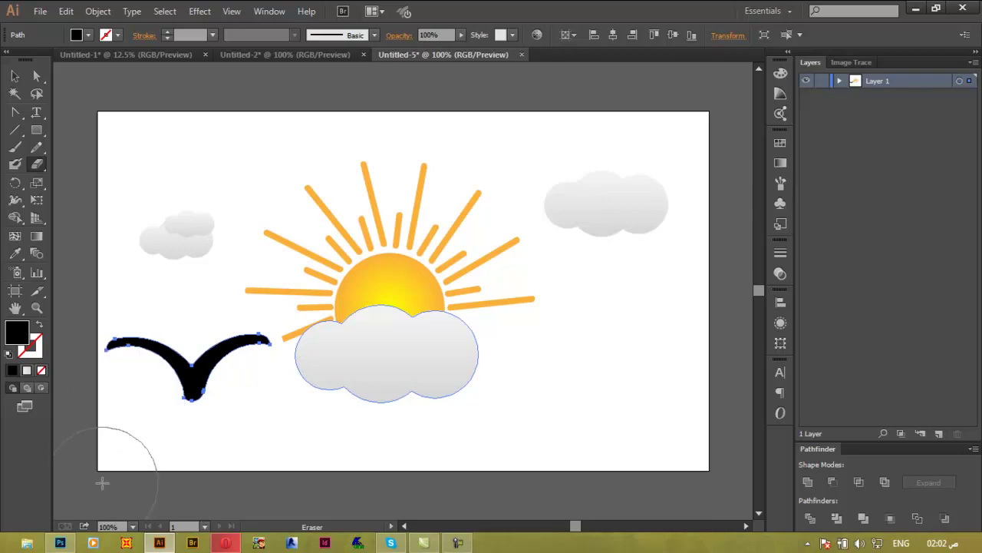
left_click_drag(142, 326, 132, 412)
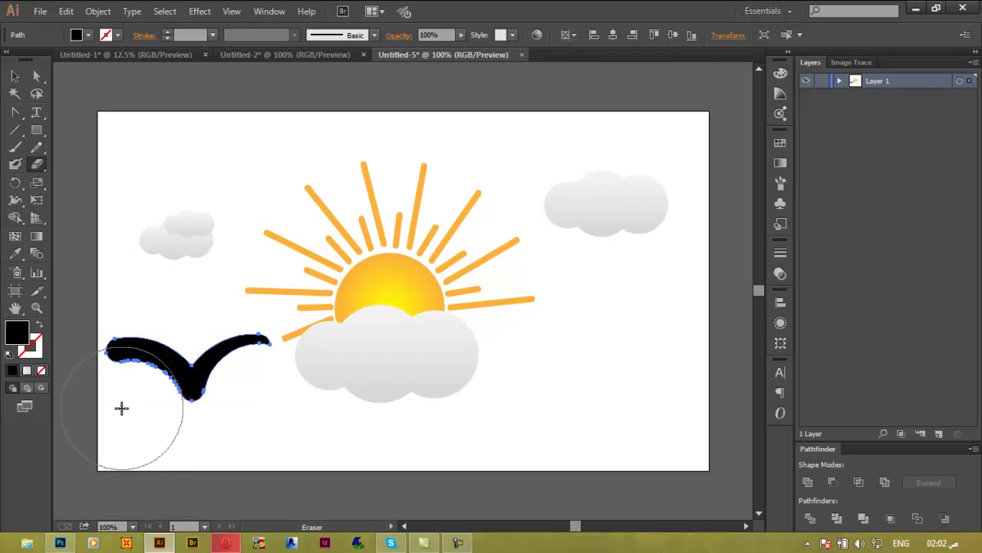
key("v")
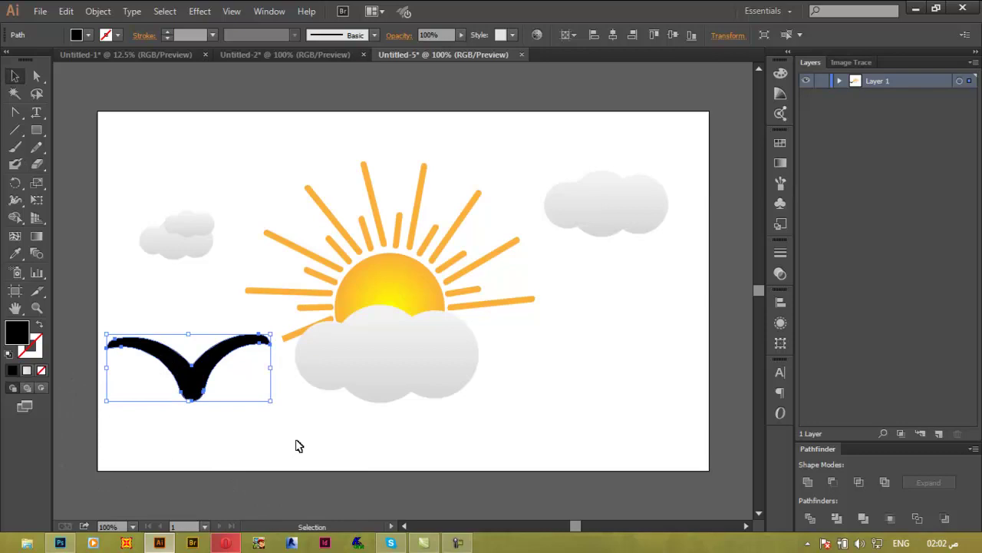
left_click(268, 456)
- Scale down the bird and place two progressively smaller copies above it, below the left clouds
left_click(201, 384)
left_click_drag(271, 400, 241, 391)
scroll(204, 387, "up", 5)
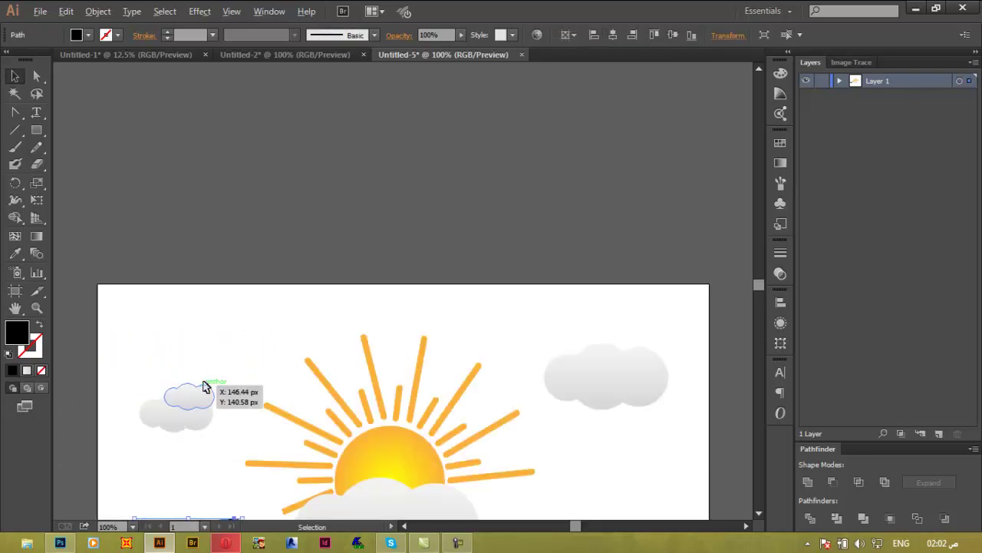
scroll(287, 243, "down", 5)
left_click_drag(198, 413, 226, 362)
left_click_drag(274, 330, 185, 345)
left_click_drag(185, 345, 258, 370)
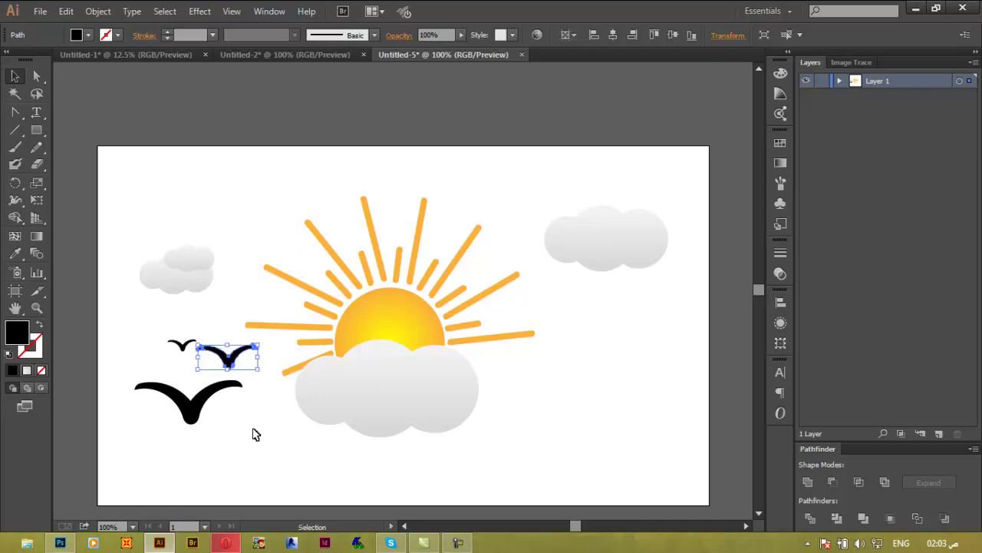
- Duplicate the three birds to the area below the right cloud, and scale the copied flock down
left_click_drag(226, 333, 122, 462)
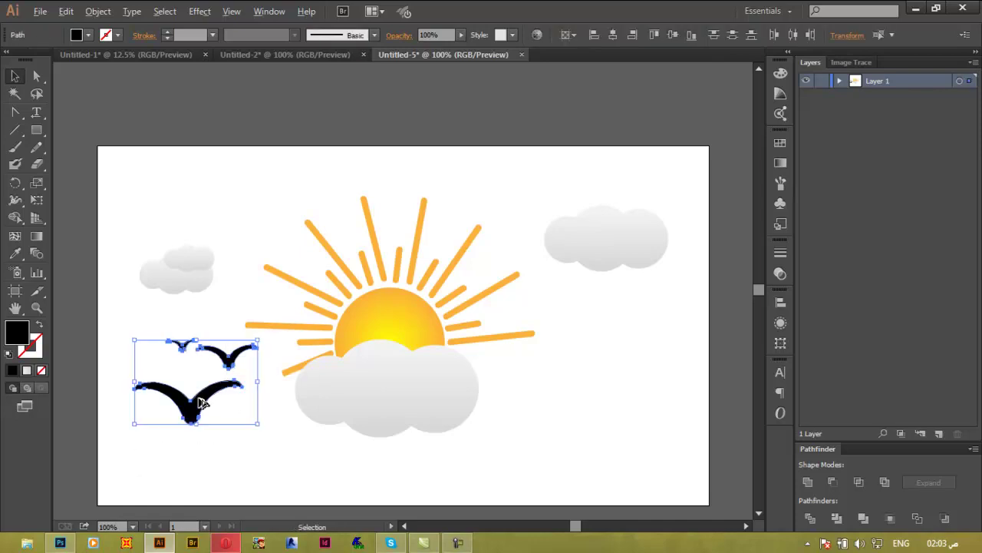
left_click_drag(204, 405, 604, 386)
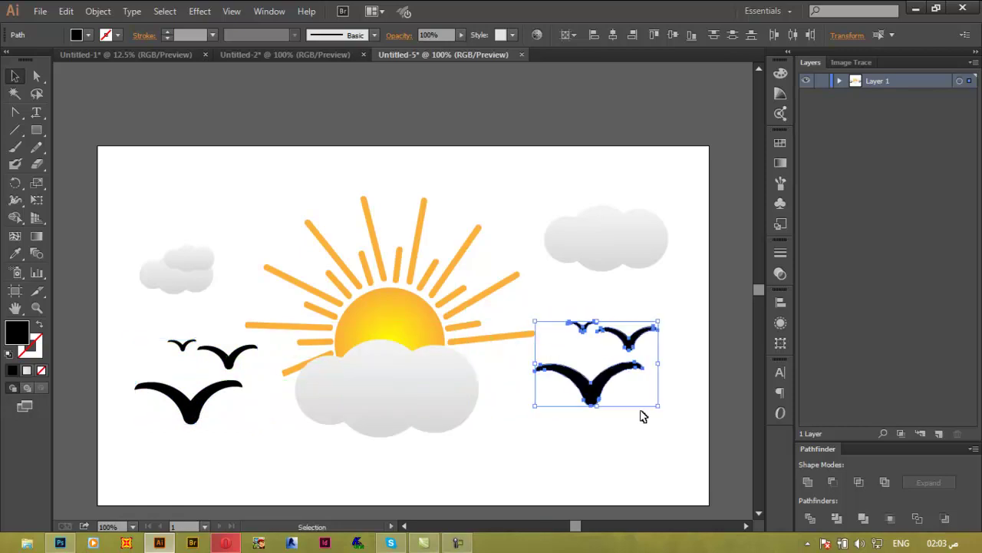
left_click_drag(659, 409, 636, 387)
left_click(644, 451)
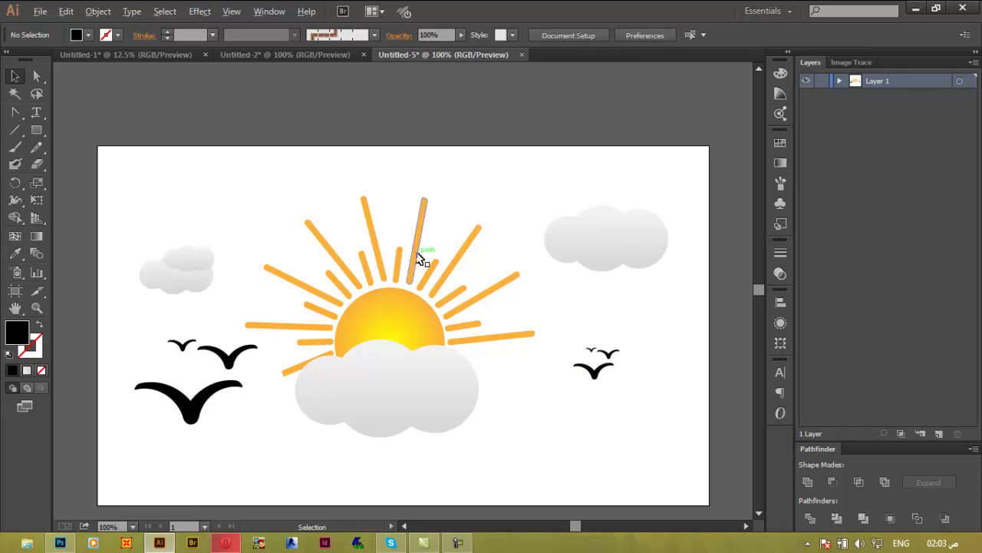
key("ctrl+minus")
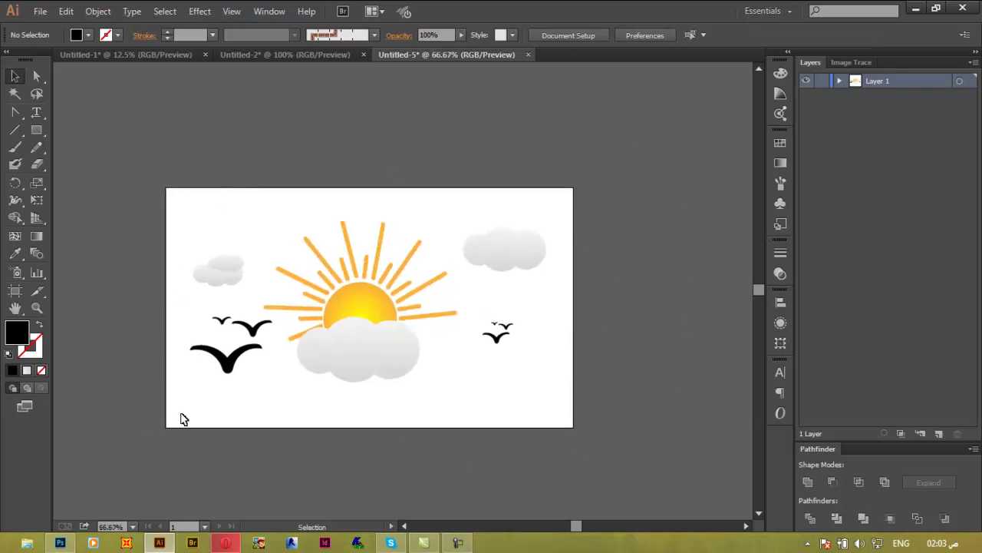
- Draw an 851 by 500 px rectangle covering the whole artboard and send it behind all the artwork
key("m")
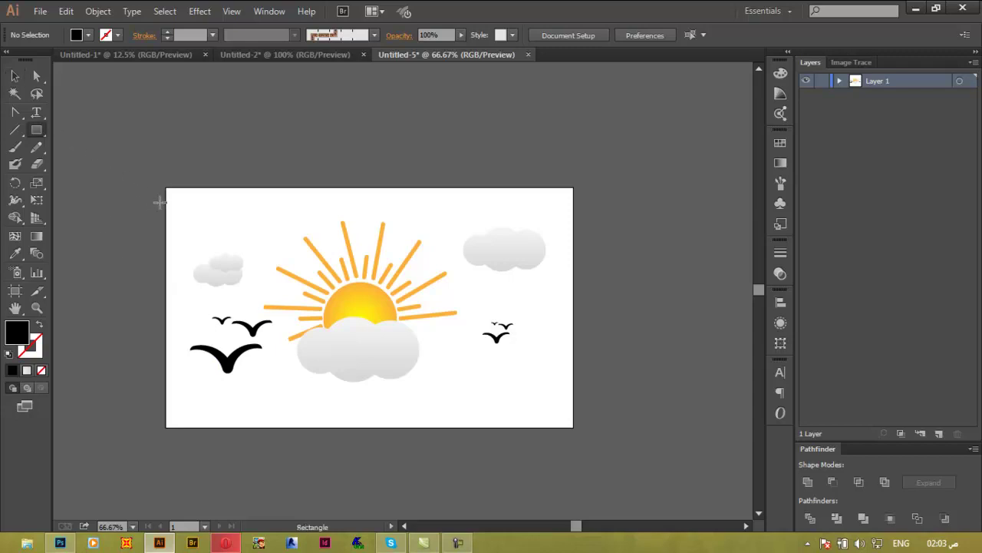
left_click_drag(165, 187, 573, 428)
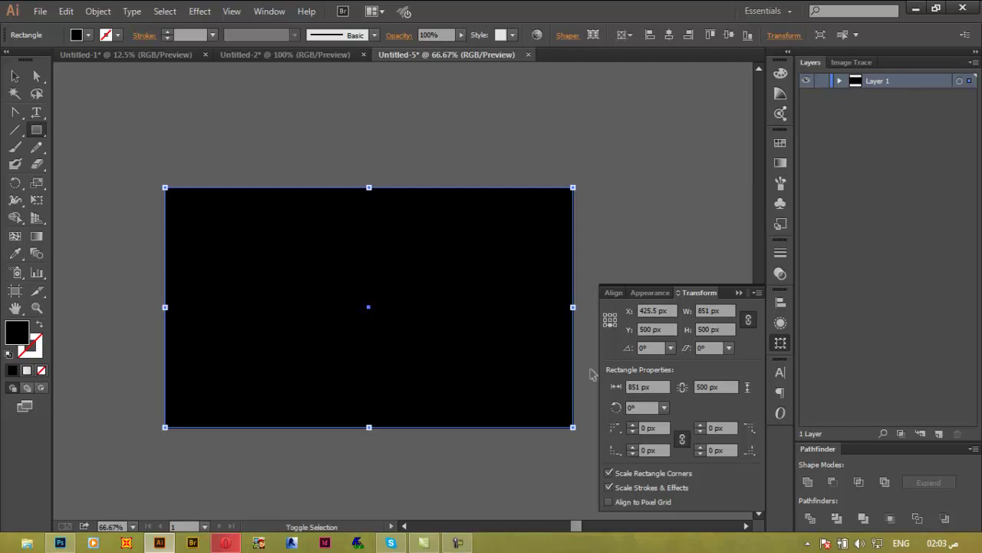
key("ctrl+shift+bracketleft")
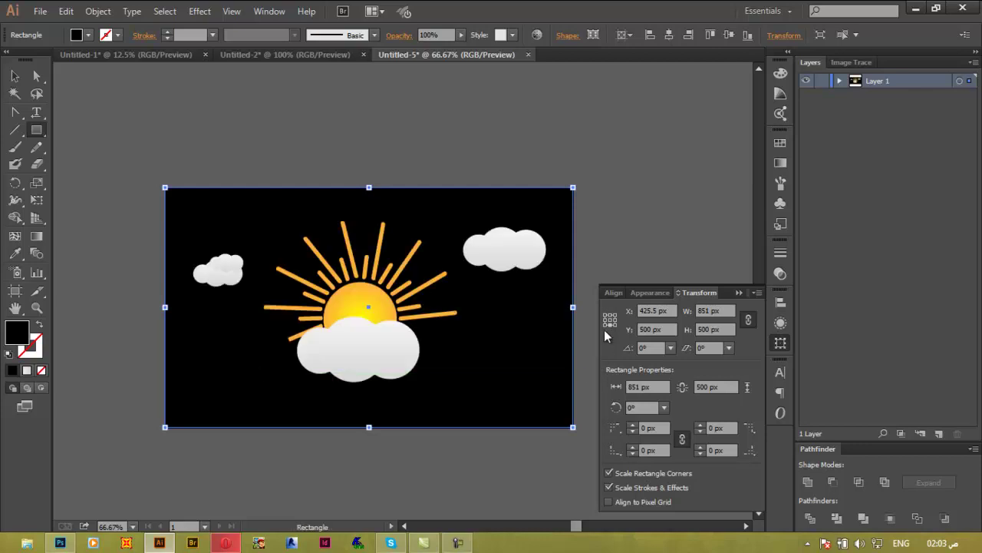
- Fill the background rectangle with a linear gradient and set its end color stop to sky blue 35b1ff
left_click(780, 163)
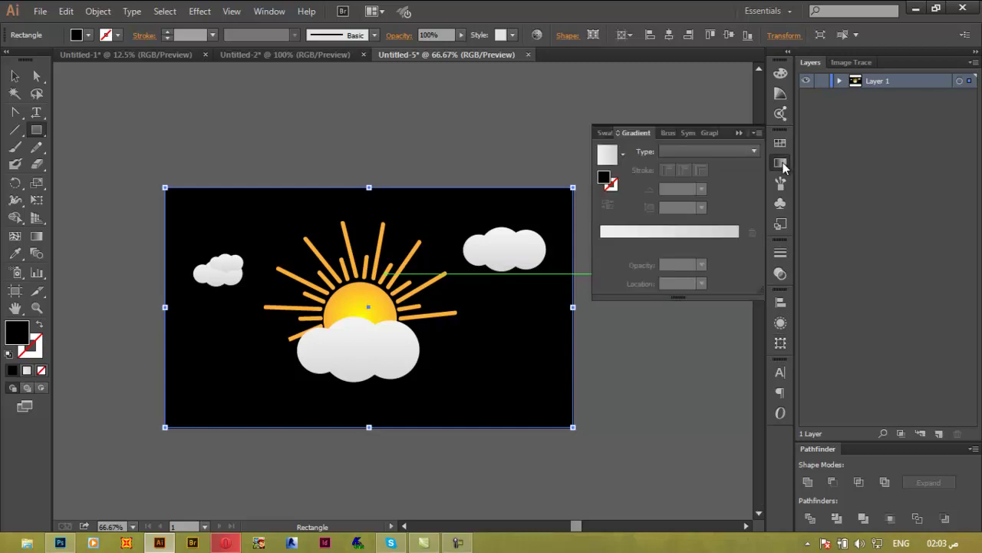
left_click(720, 230)
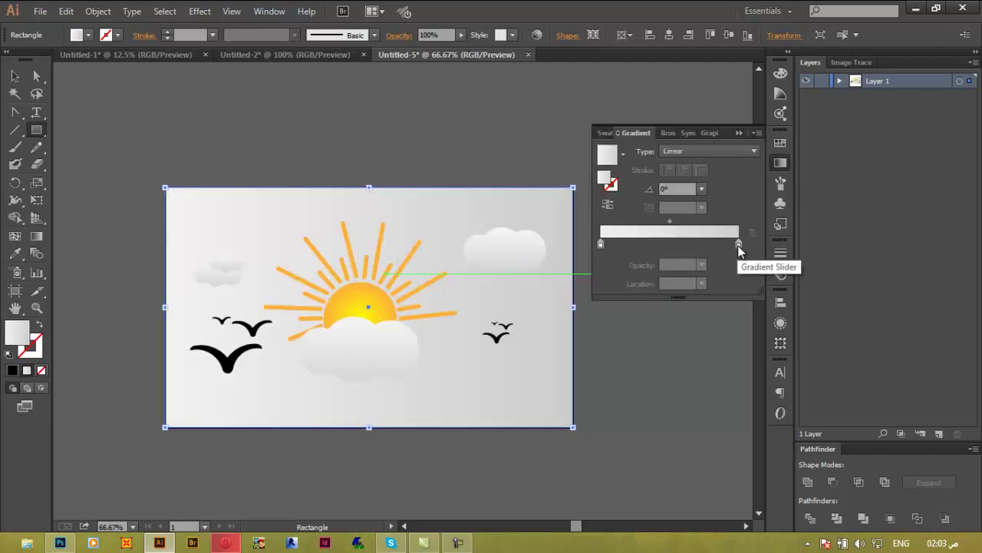
double_click(739, 246)
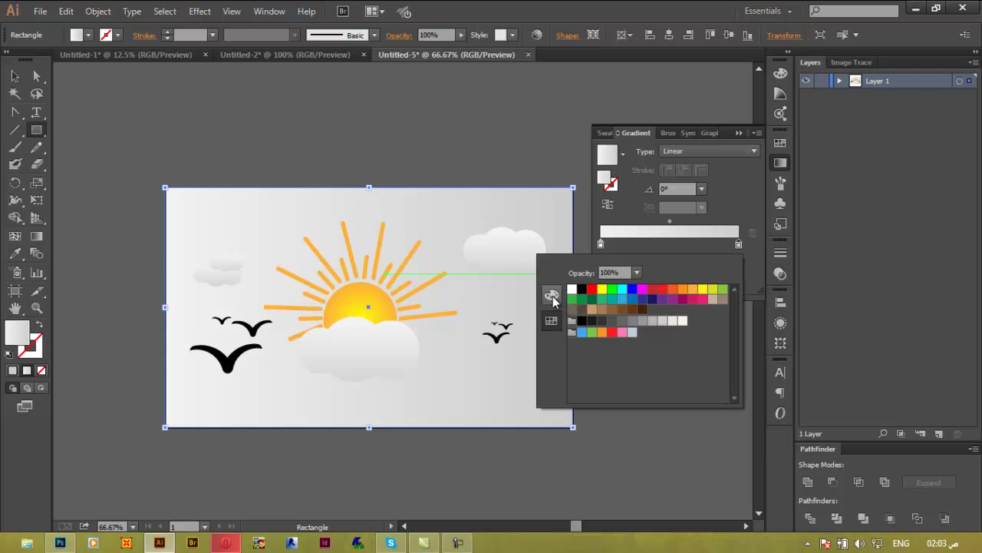
left_click(553, 298)
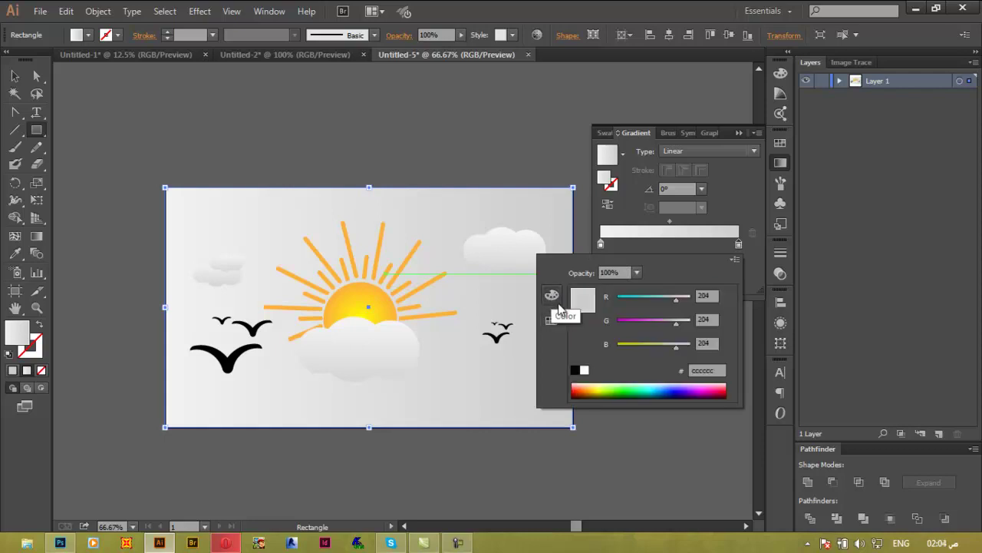
left_click(665, 386)
left_click(661, 384)
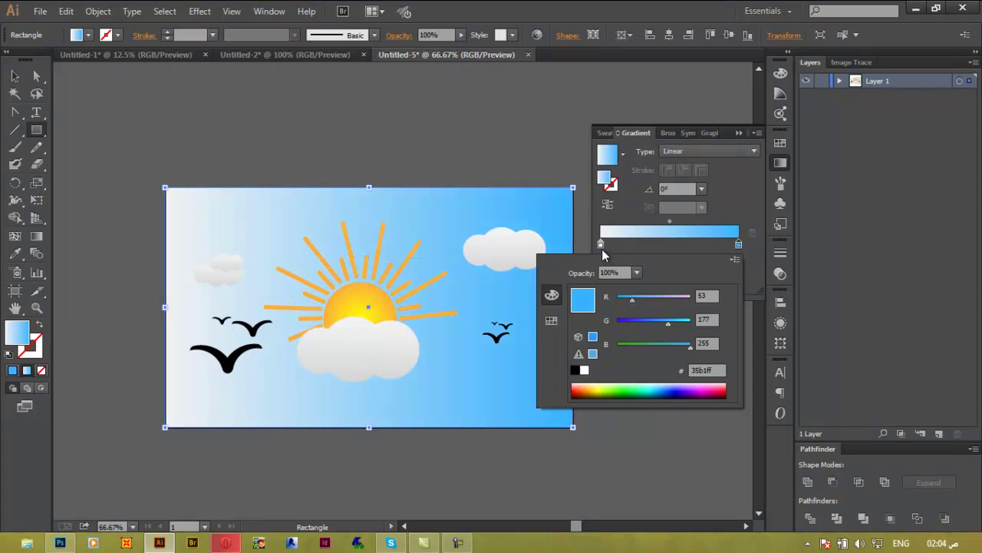
- Set the starting color stop of the background gradient to light cyan aef6ff
left_click(602, 246)
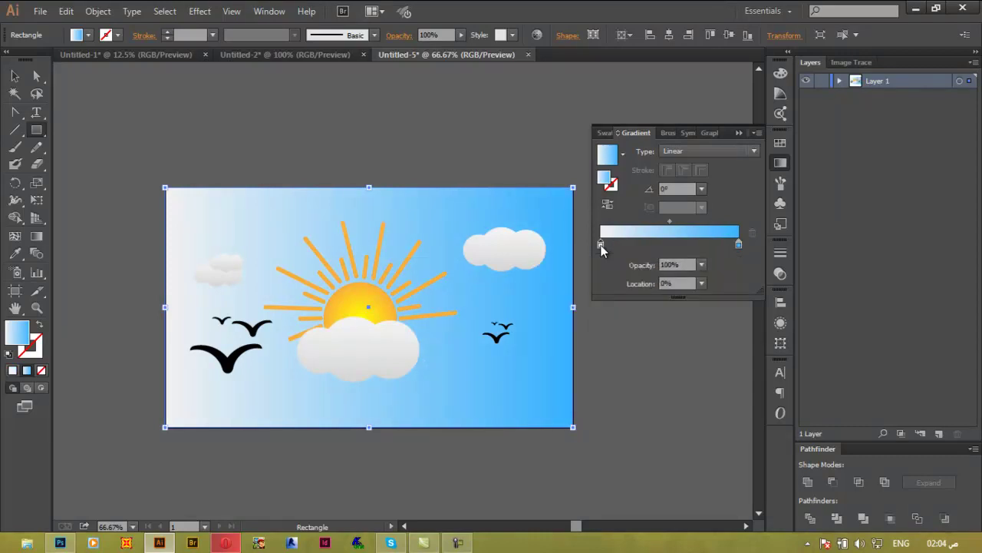
double_click(600, 245)
left_click(652, 382)
left_click(650, 376)
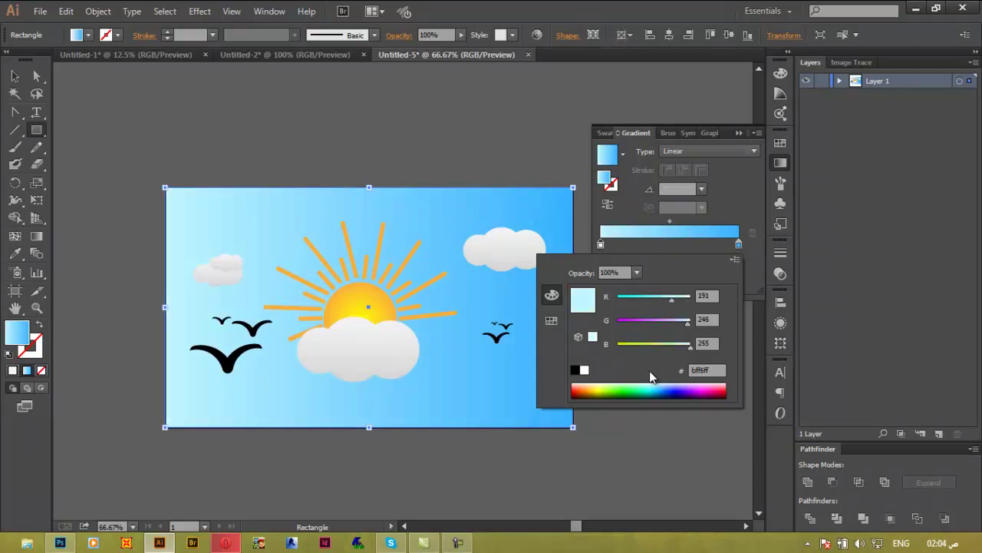
left_click_drag(673, 305, 666, 300)
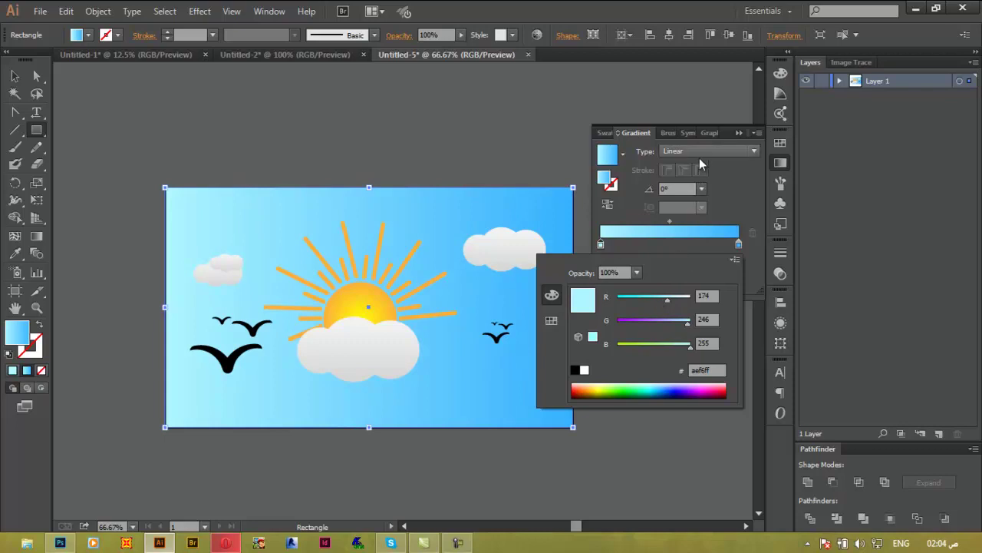
- Change the background rectangle's gradient type to Radial
left_click(700, 156)
left_click(700, 154)
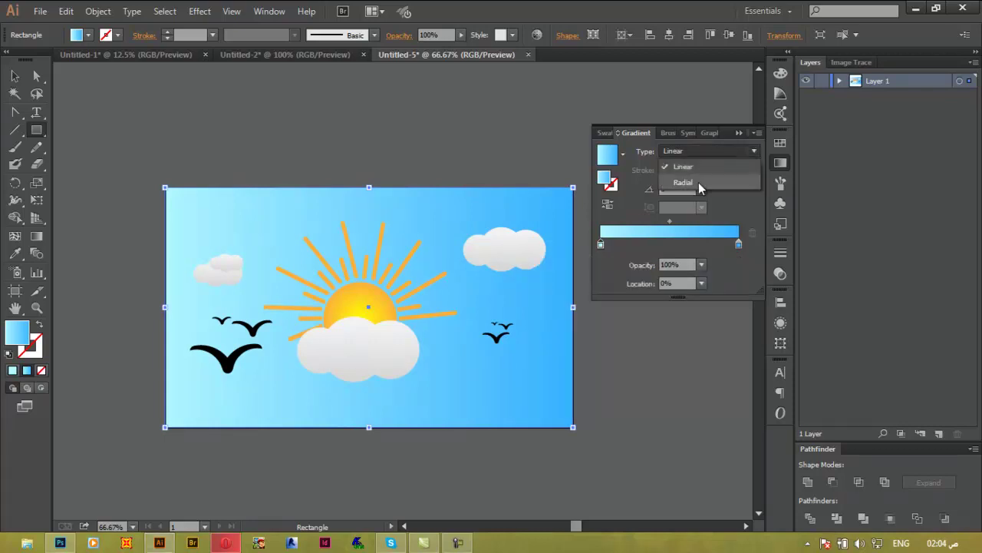
left_click(697, 181)
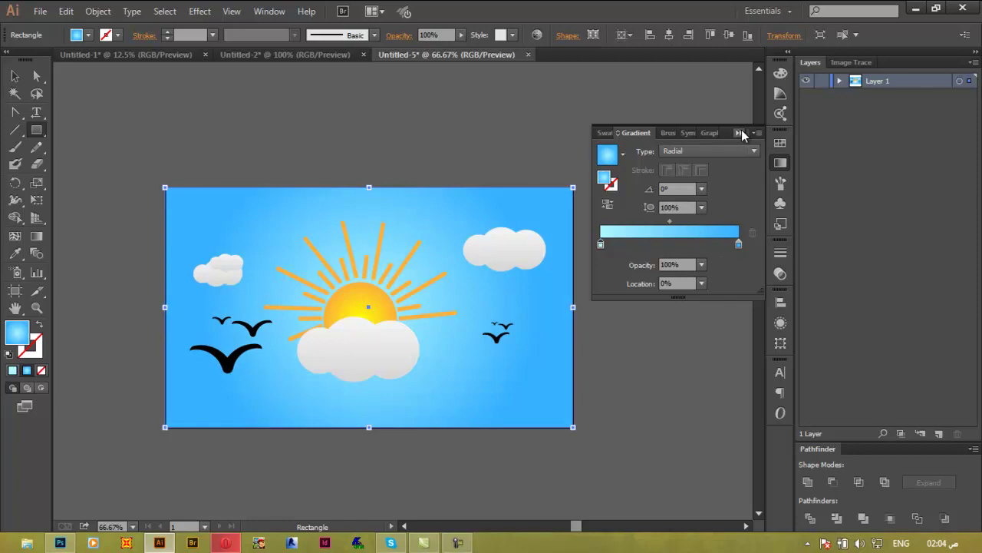
- Stretch the radial gradient with the Gradient tool from the rectangle's center to just beyond its upper-right corner
key("v")
key("ctrl+minus")
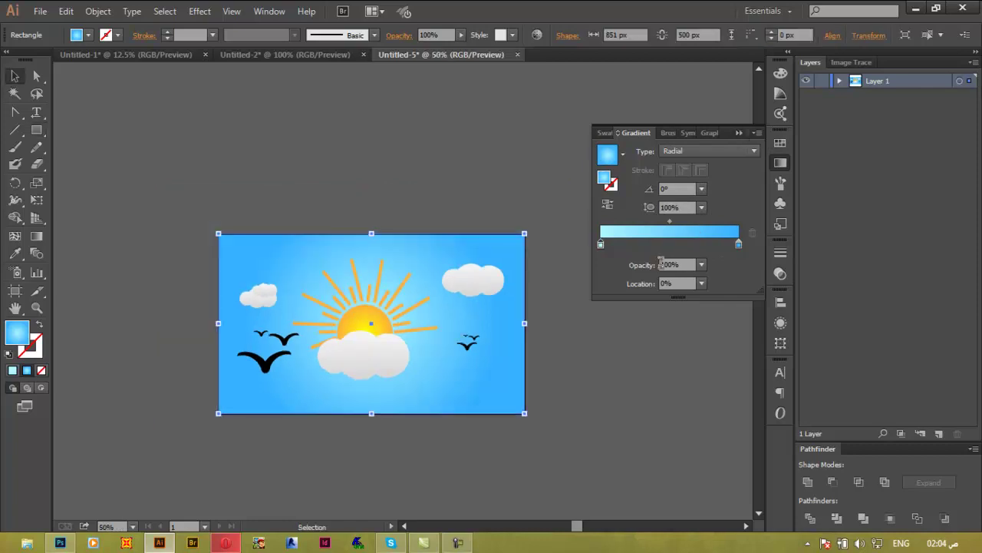
left_click(38, 240)
left_click_drag(373, 326, 525, 330)
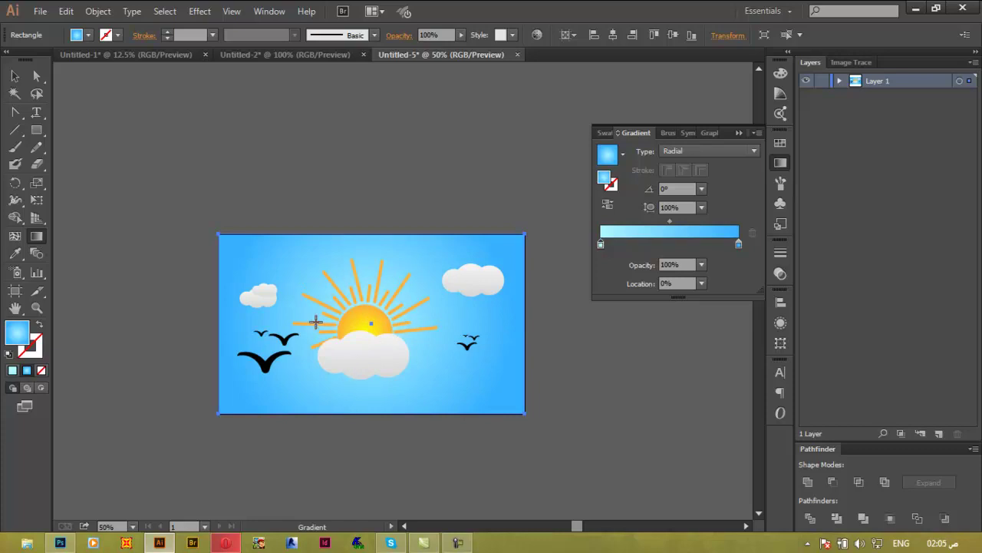
left_click_drag(373, 322, 531, 228)
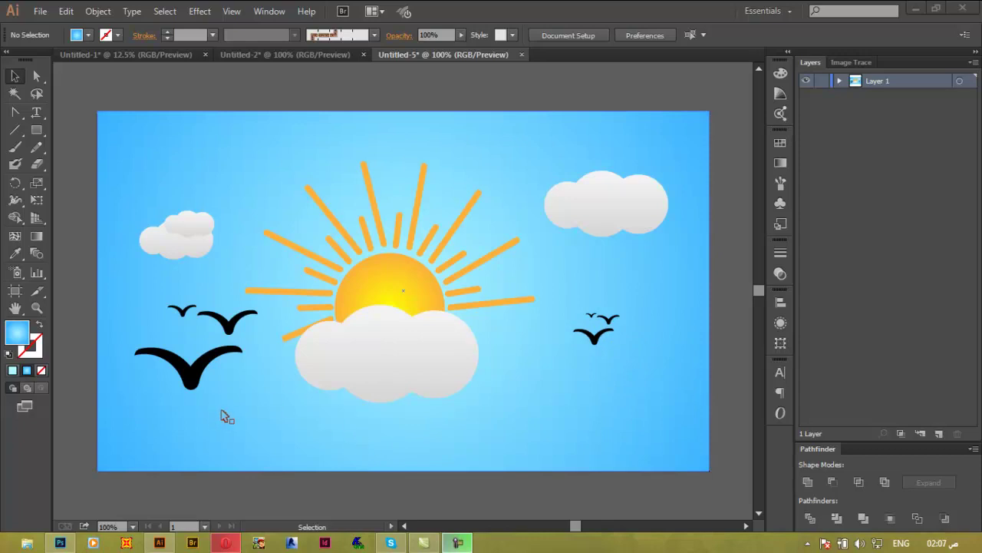
- Review the Blob Brush tool's selection, fidelity and default brush options, and accept them as they are
double_click(14, 164)
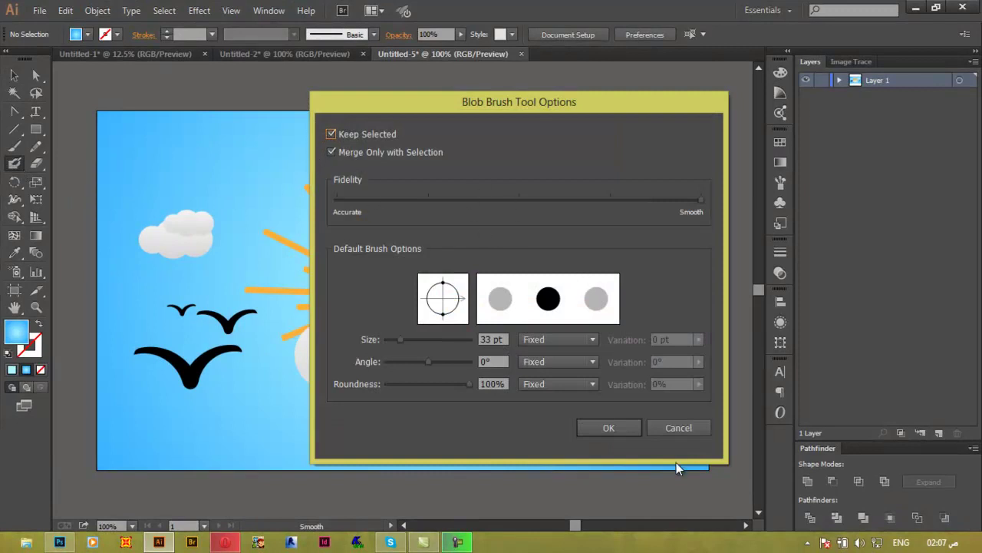
left_click(630, 432)
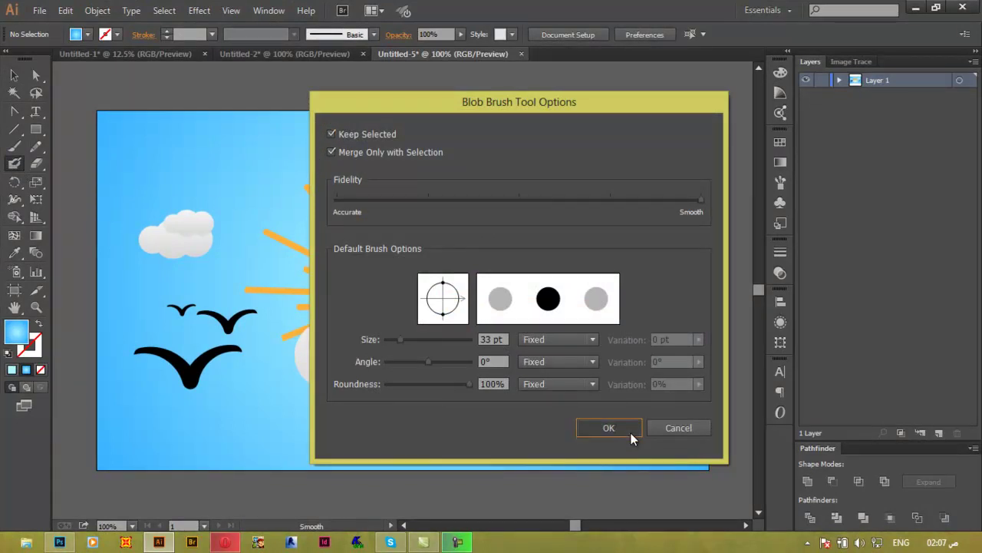